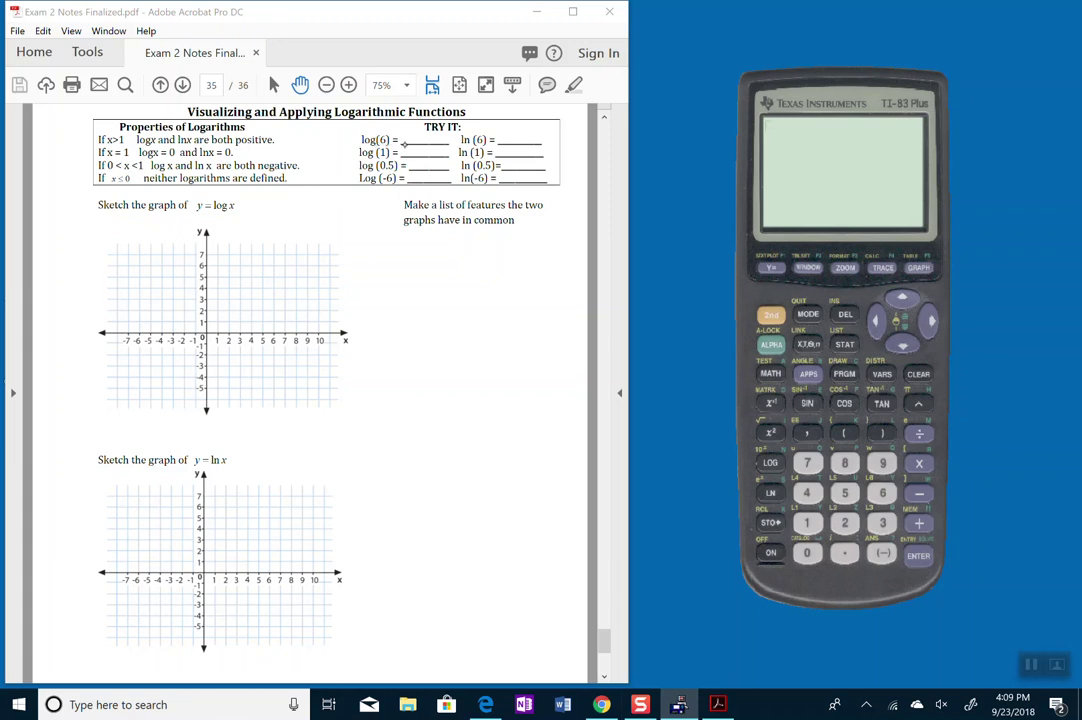
Compute log(6) on the calculator and write .778 in the log(6) blank.
click(770, 462)
text(6))
key(Return)
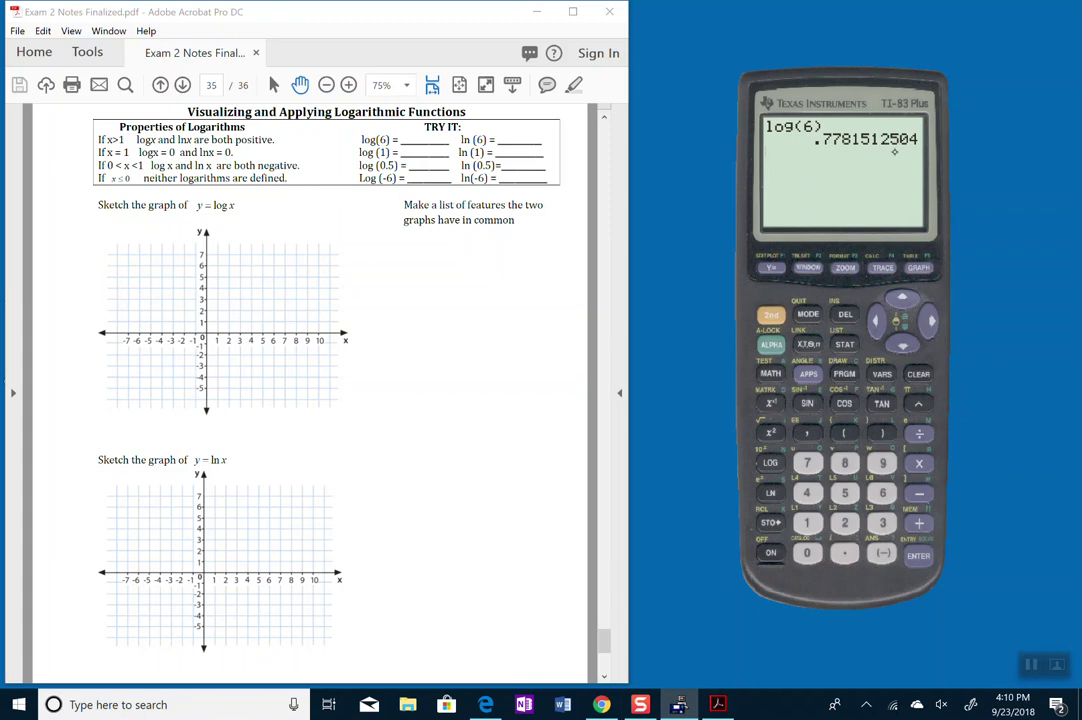
click(406, 140)
drag(406, 140, 434, 136)
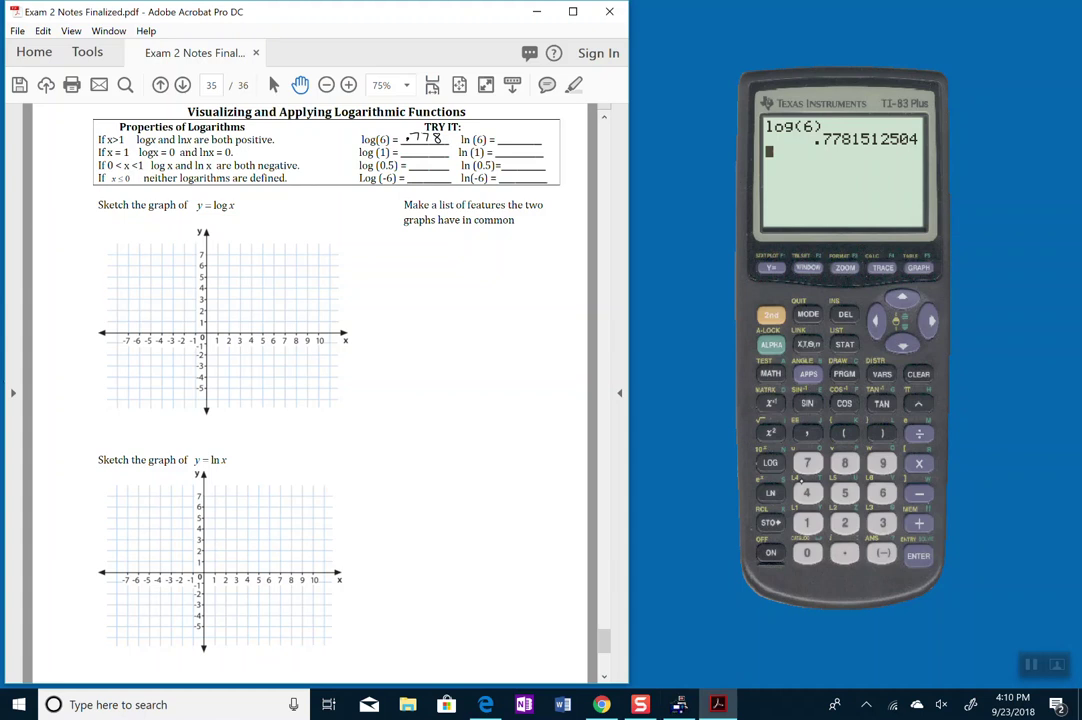
Compute ln(6) on the calculator and write 1.792 in the ln(6) blank.
click(770, 492)
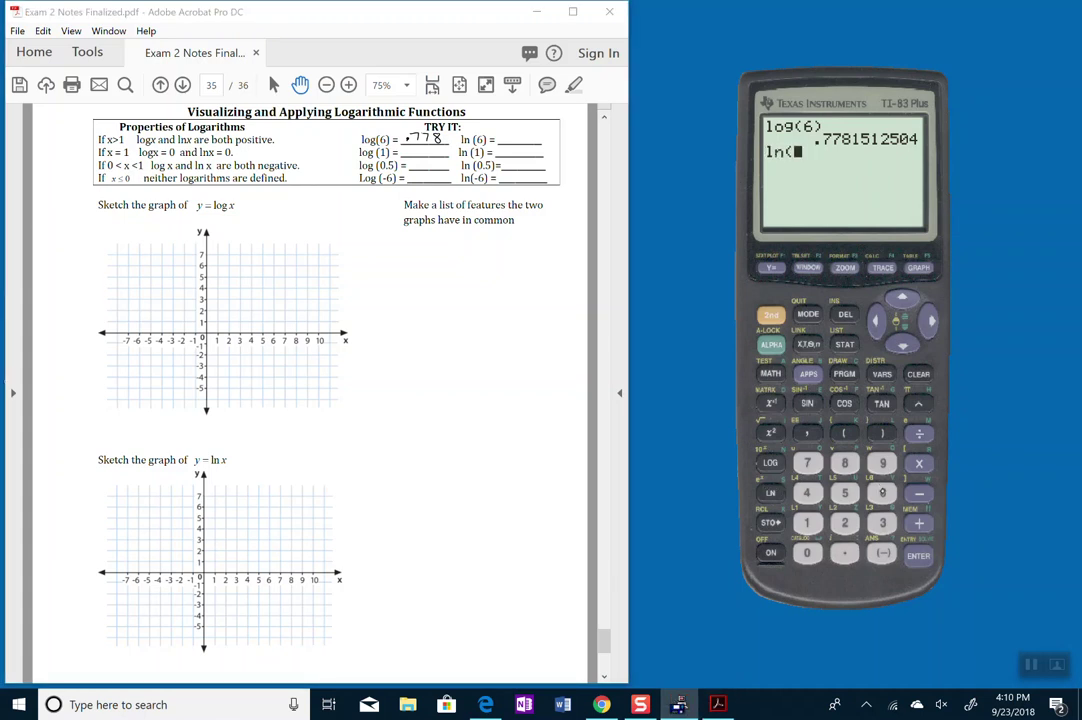
text(6))
key(Return)
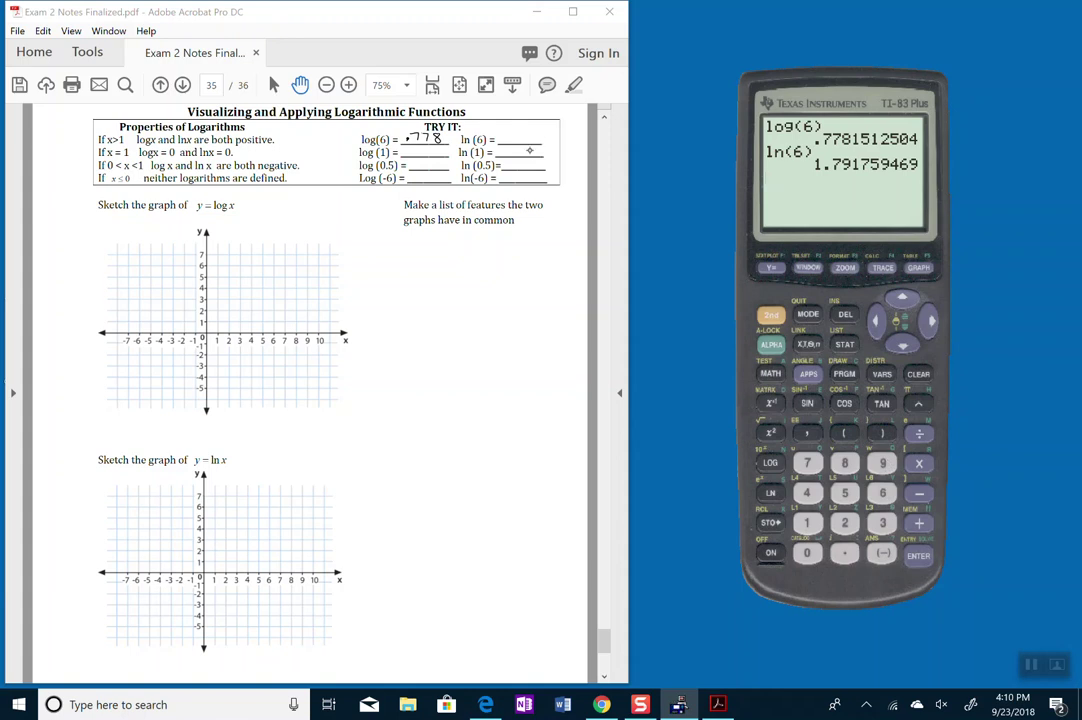
drag(502, 134, 541, 141)
click(506, 141)
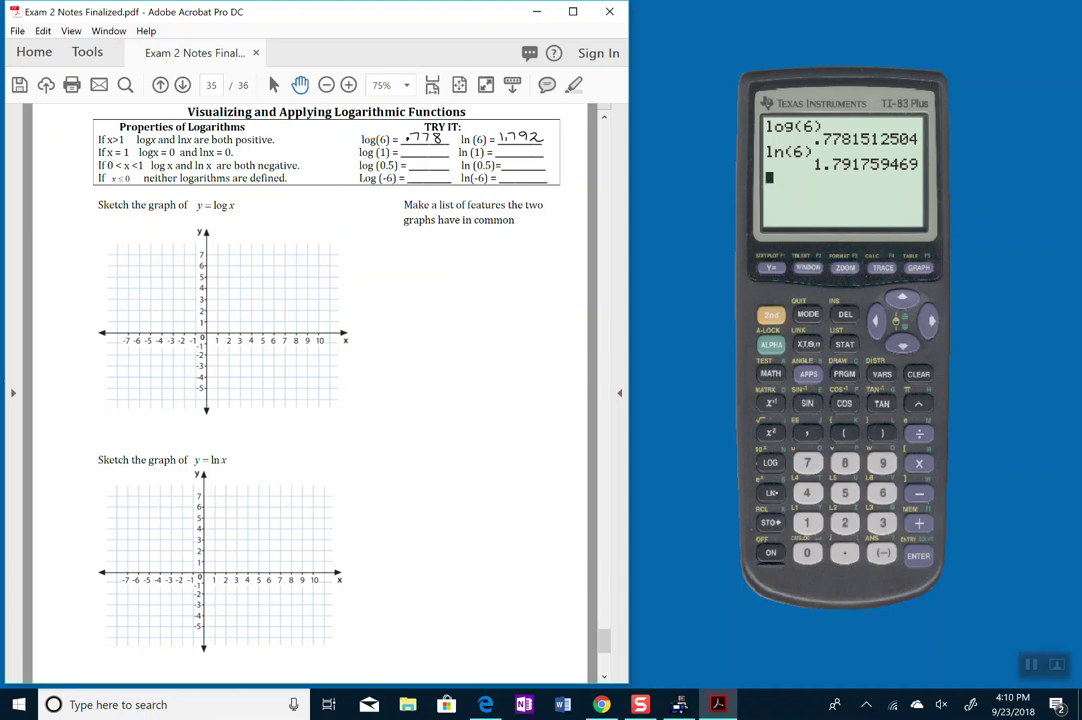
Evaluate log(1) and ln(1) on the calculator and write 0 in both blanks.
text(log()
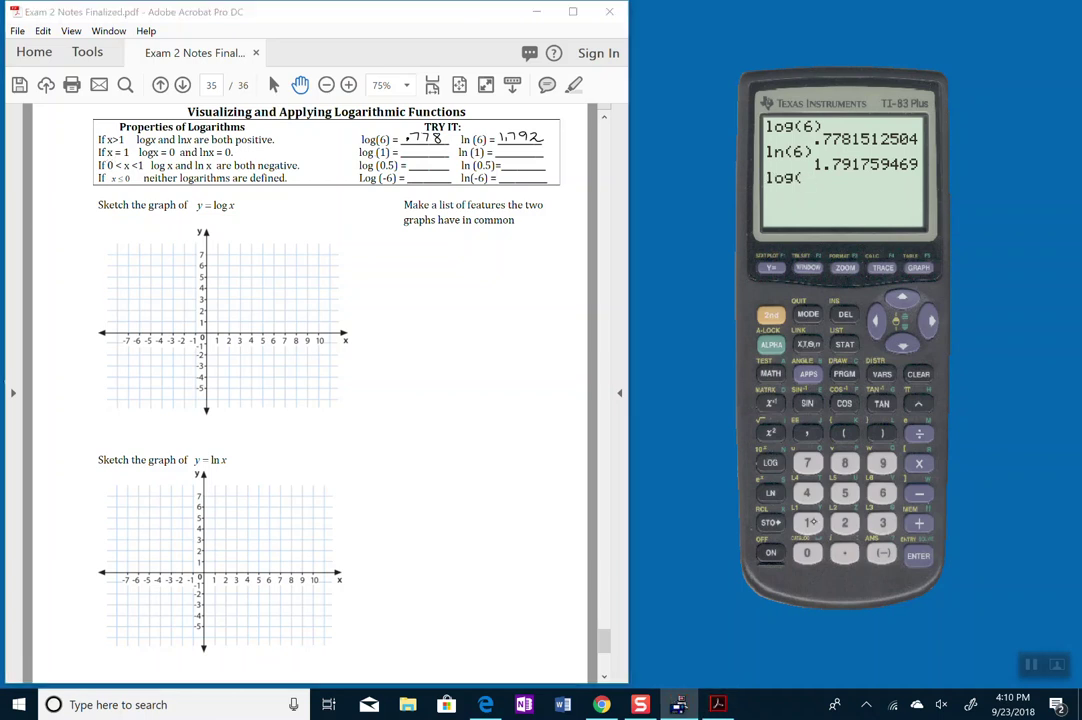
text(1))
key(Return)
text(ln(1))
key(Return)
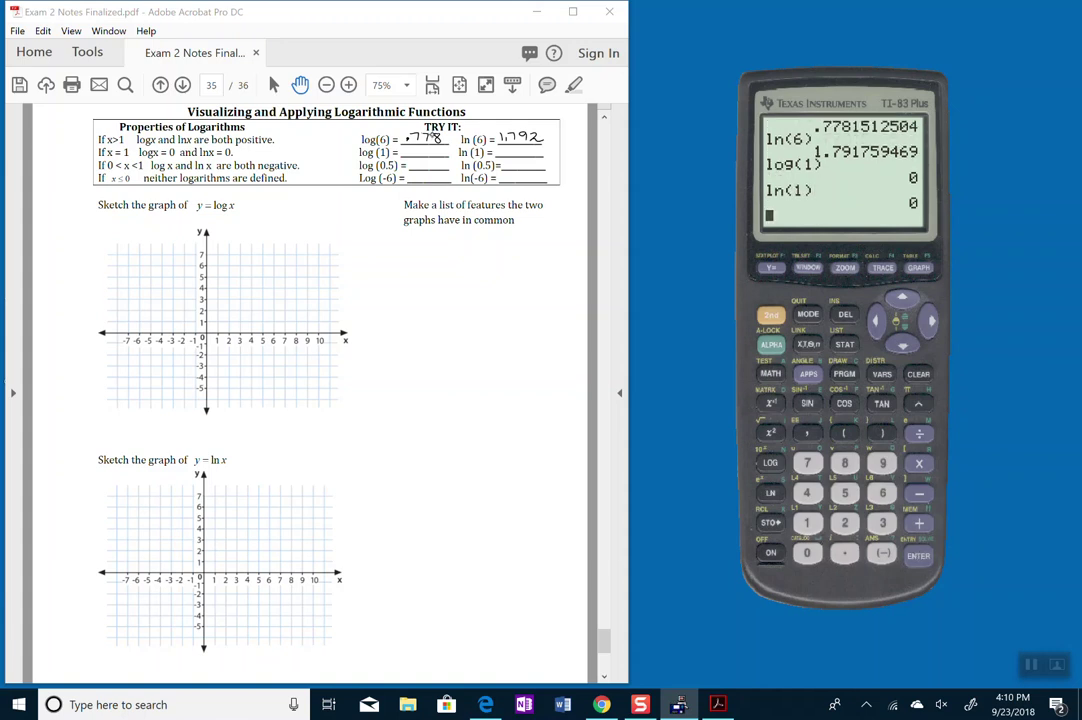
drag(427, 147, 426, 148)
drag(512, 147, 511, 148)
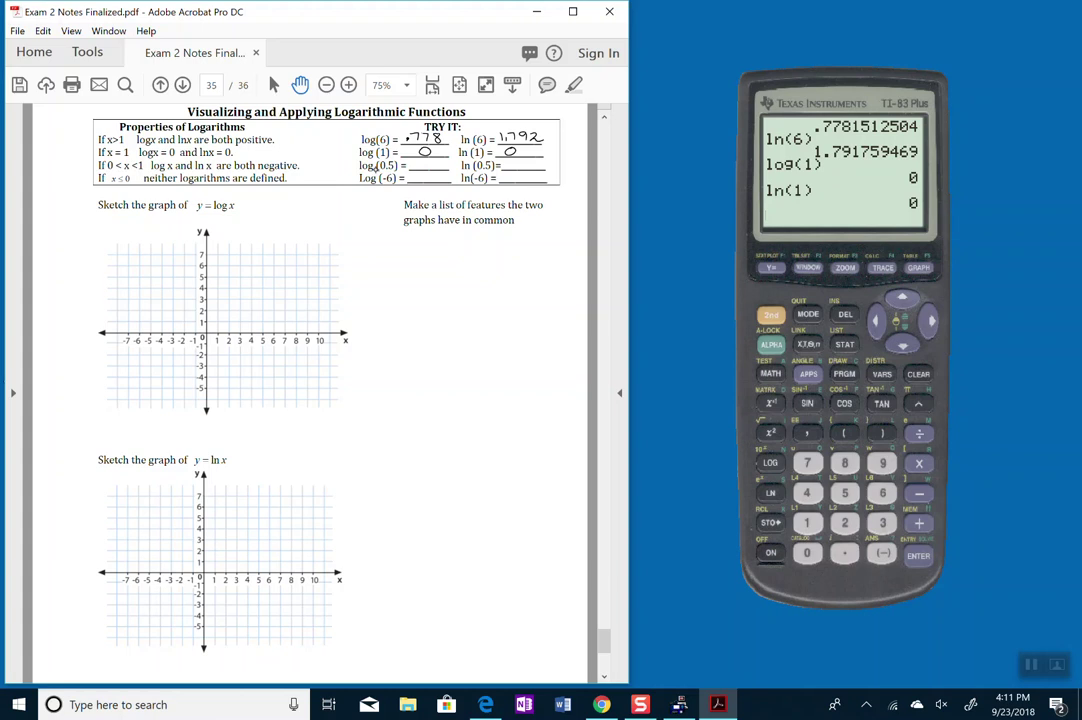
Compute log(.5) on the calculator and write -.301 in the log(0.5) blank.
click(651, 390)
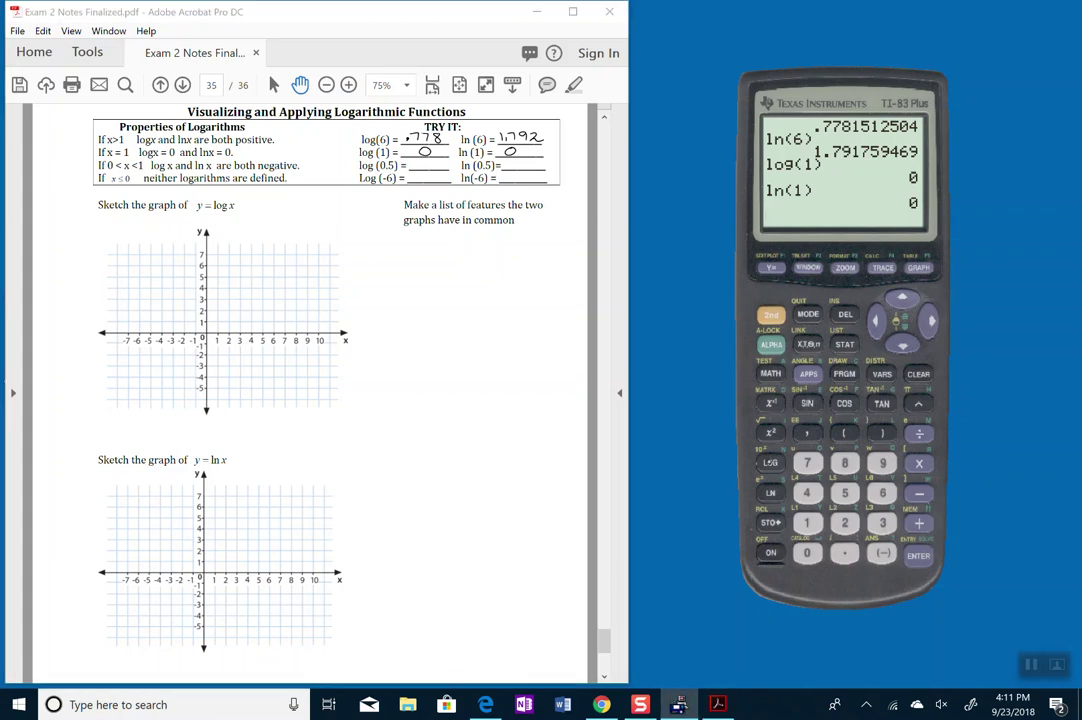
text(log(.5))
key(Return)
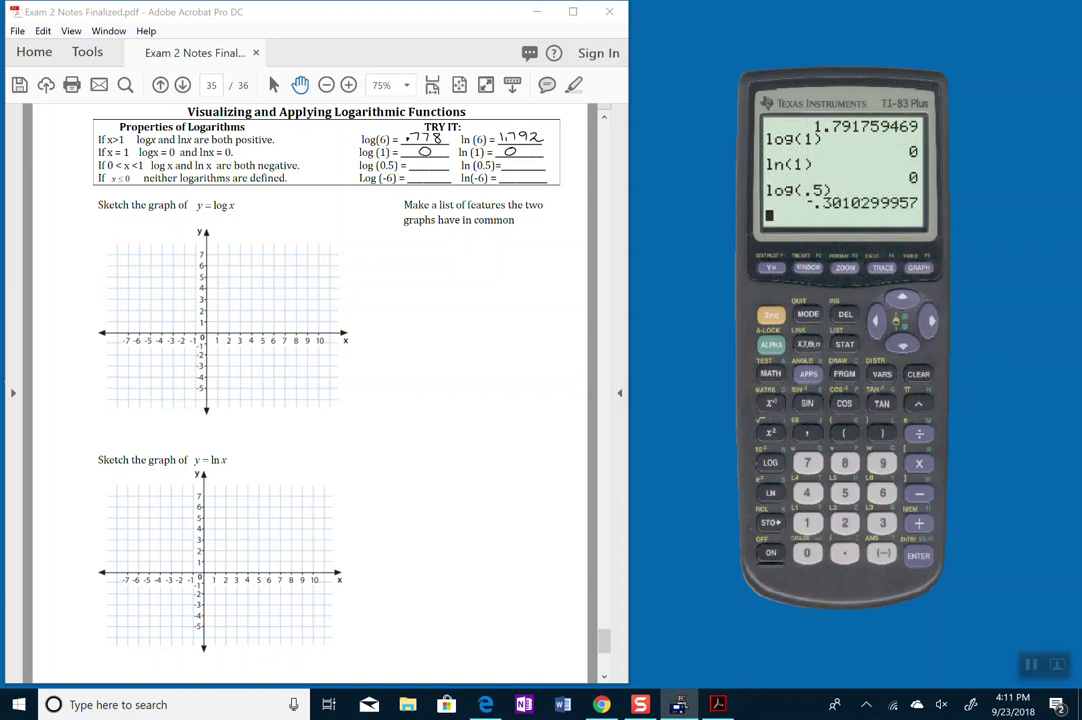
click(421, 164)
drag(411, 163, 441, 170)
click(419, 165)
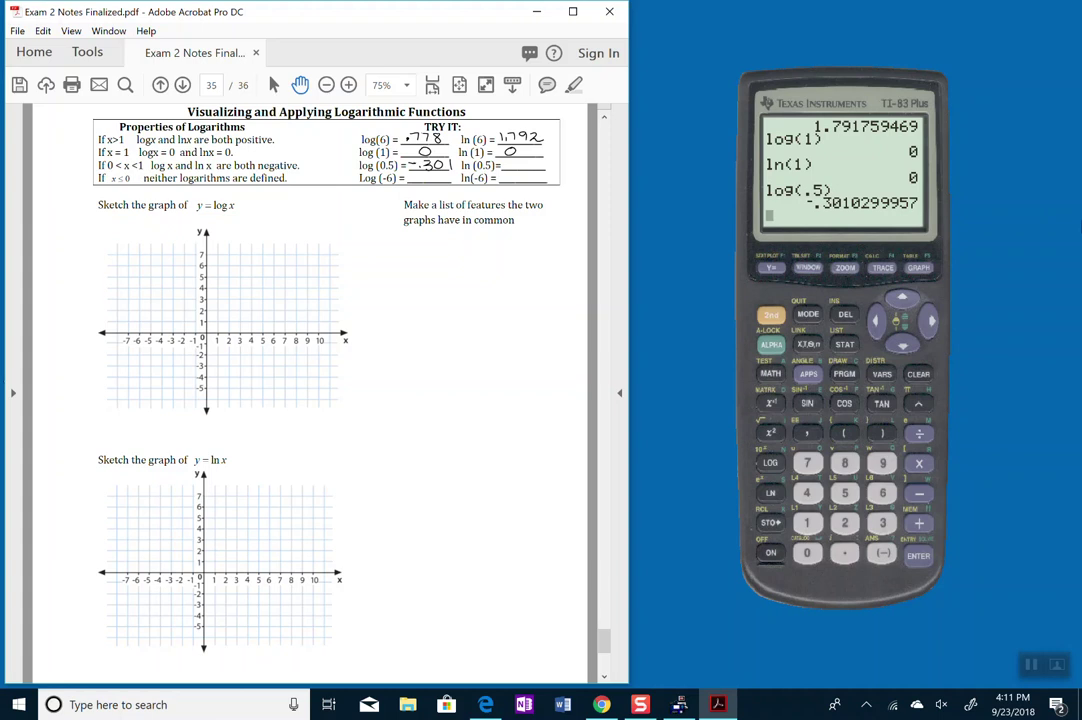
Compute ln(.5) on the calculator and write -.693 in the ln(0.5) blank.
click(770, 492)
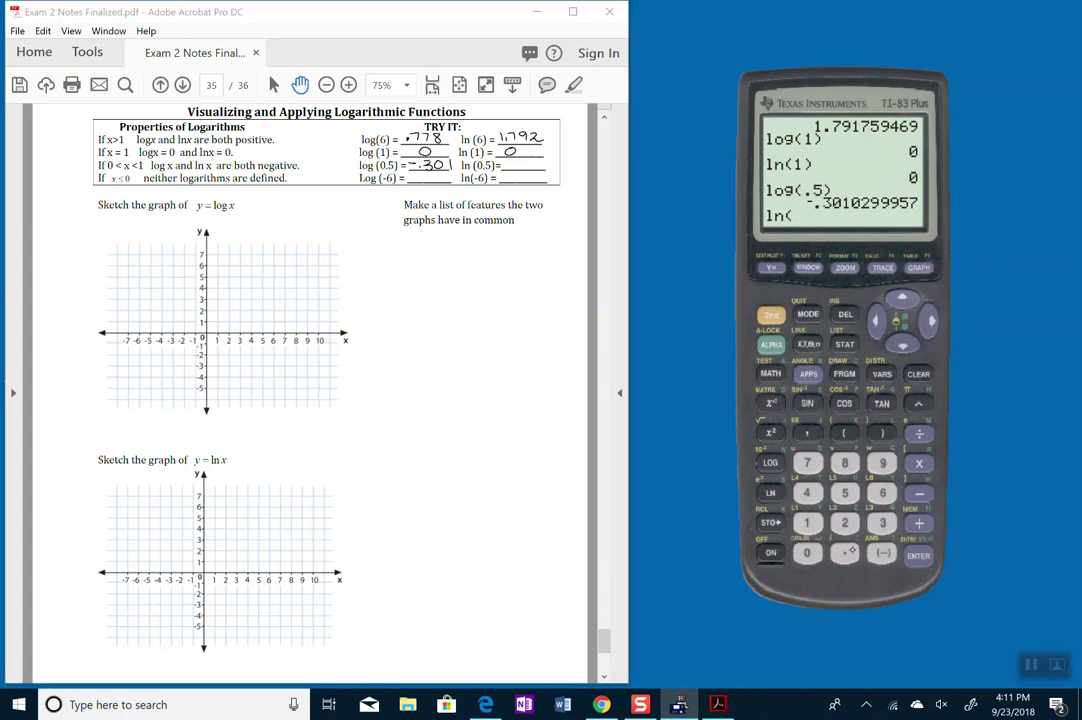
text(.5))
key(Return)
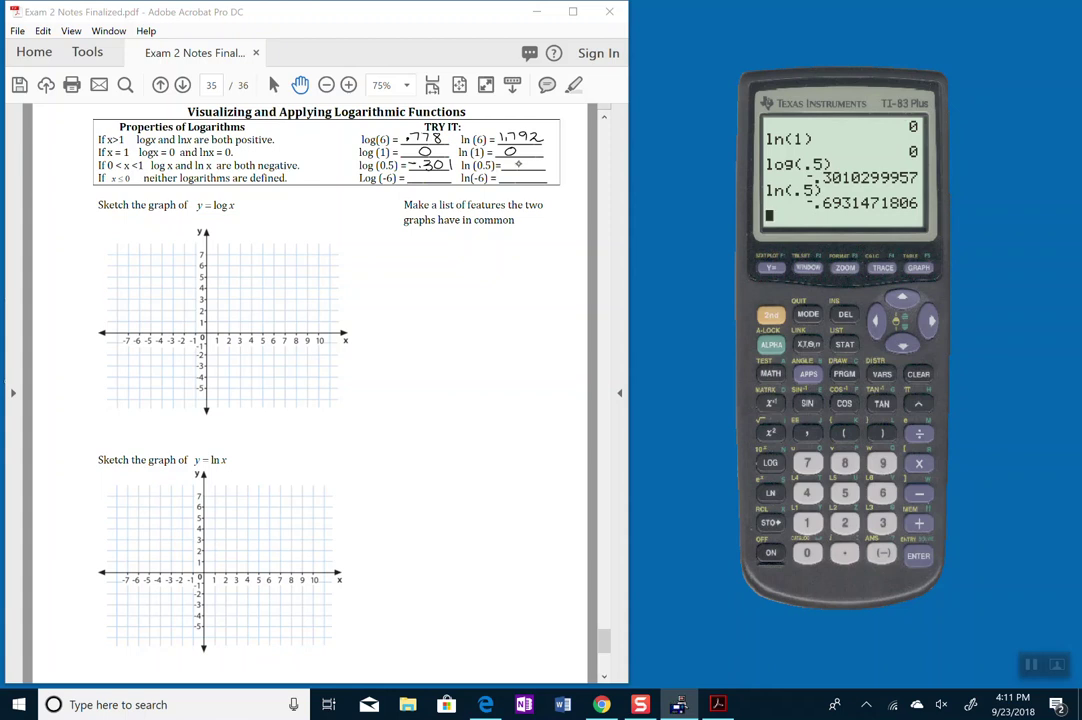
drag(510, 163, 541, 170)
click(520, 167)
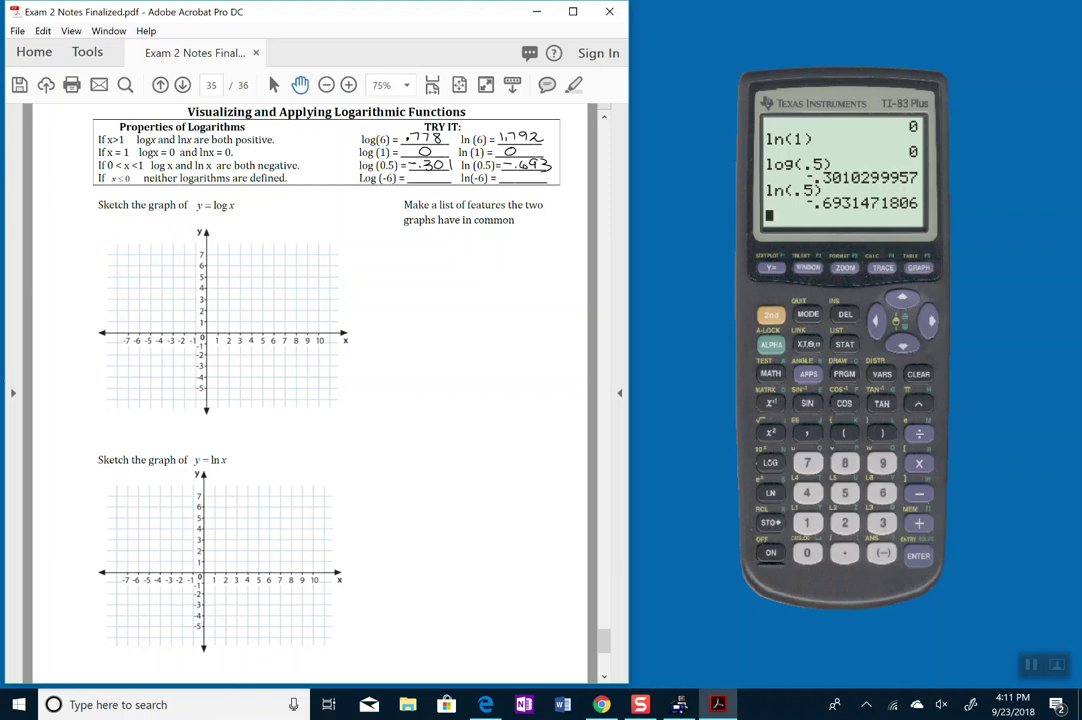
Evaluate log(-6) on the calculator and dismiss the nonreal answer error.
click(770, 462)
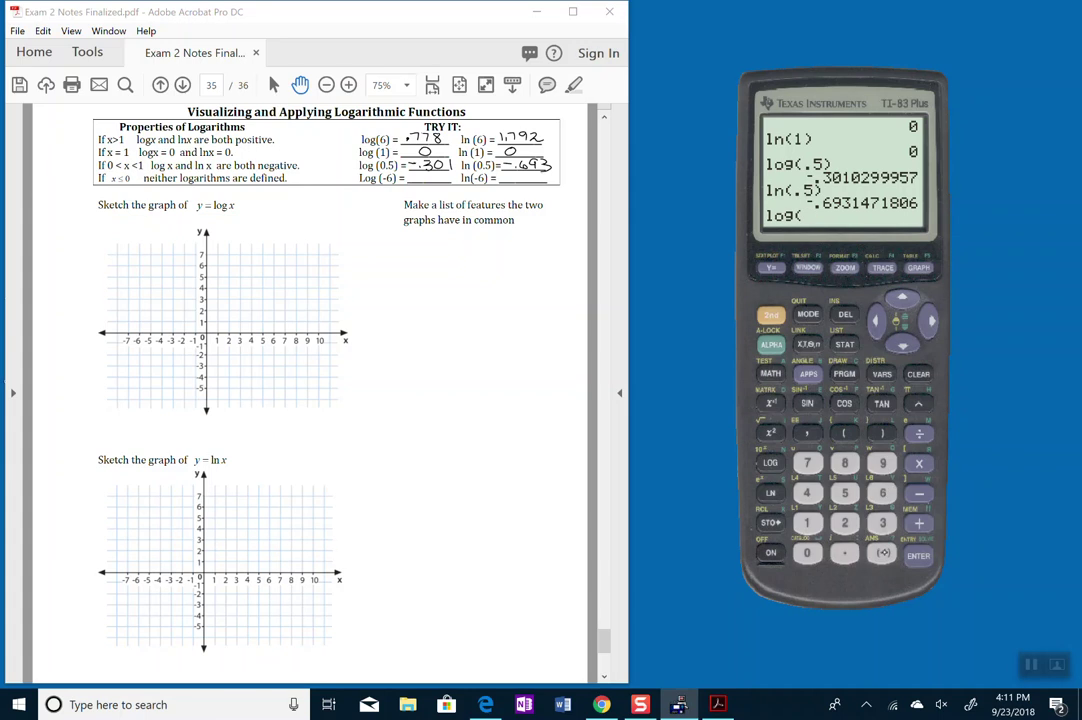
text(-6))
key(Return)
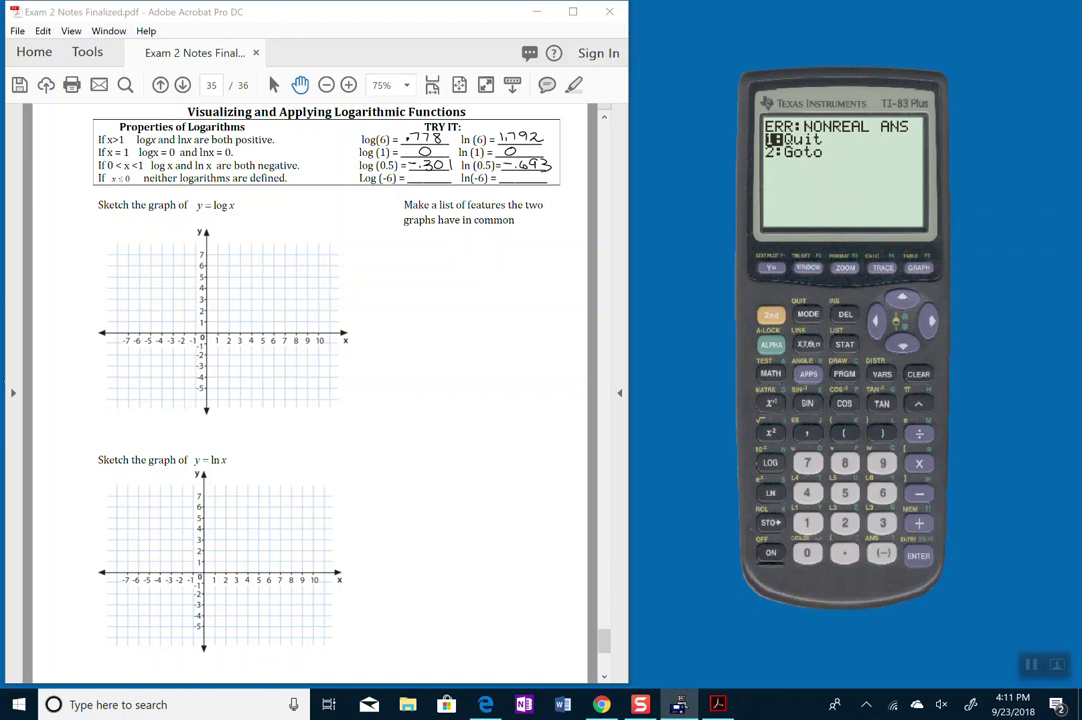
click(918, 555)
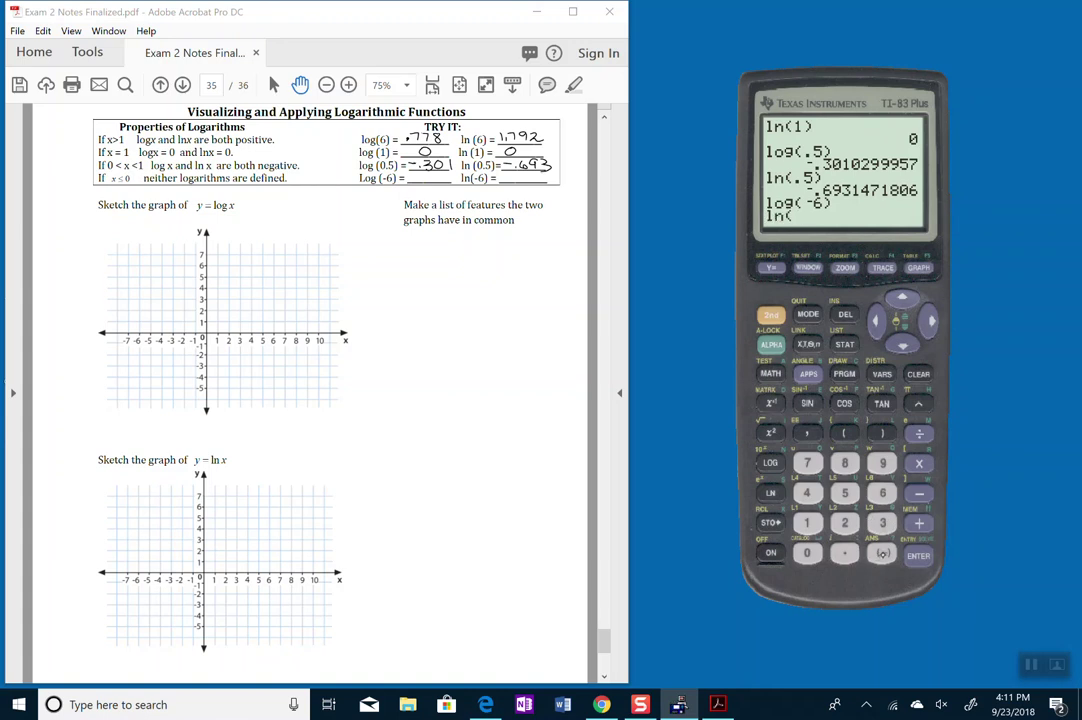
Evaluate ln of a negative number on the calculator, producing the nonreal error.
click(770, 493)
click(882, 552)
click(844, 462)
click(882, 432)
click(918, 555)
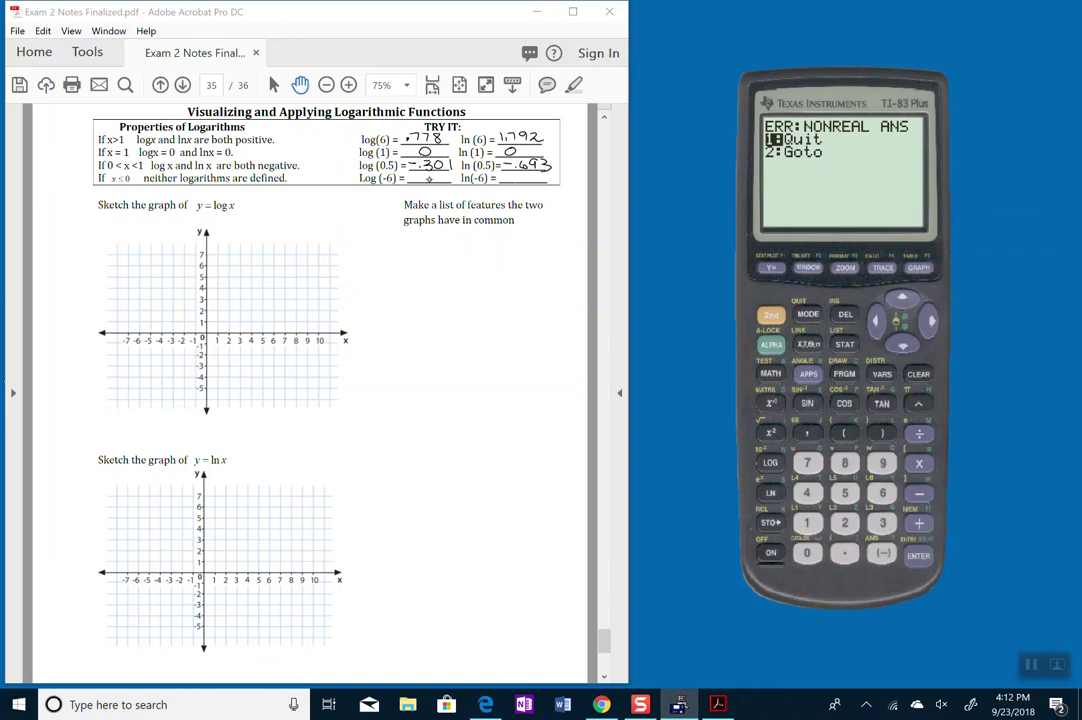
Write 'not real' in the Log(-6) and ln(-6) blanks, then quit the calculator error.
click(370, 155)
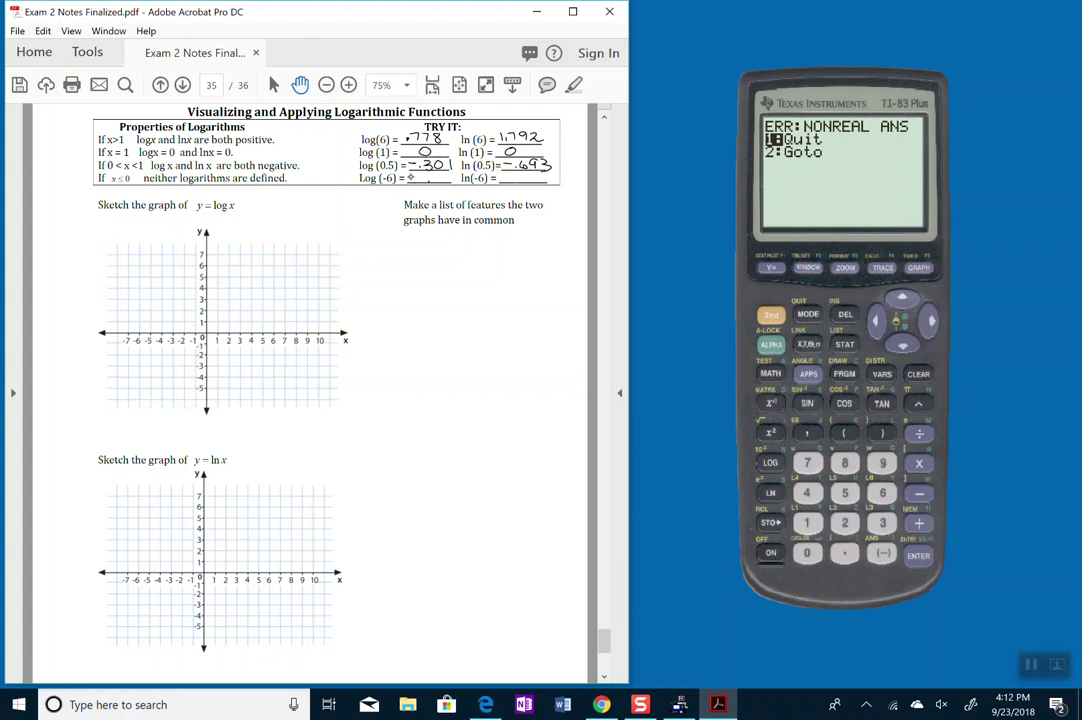
drag(412, 178, 540, 177)
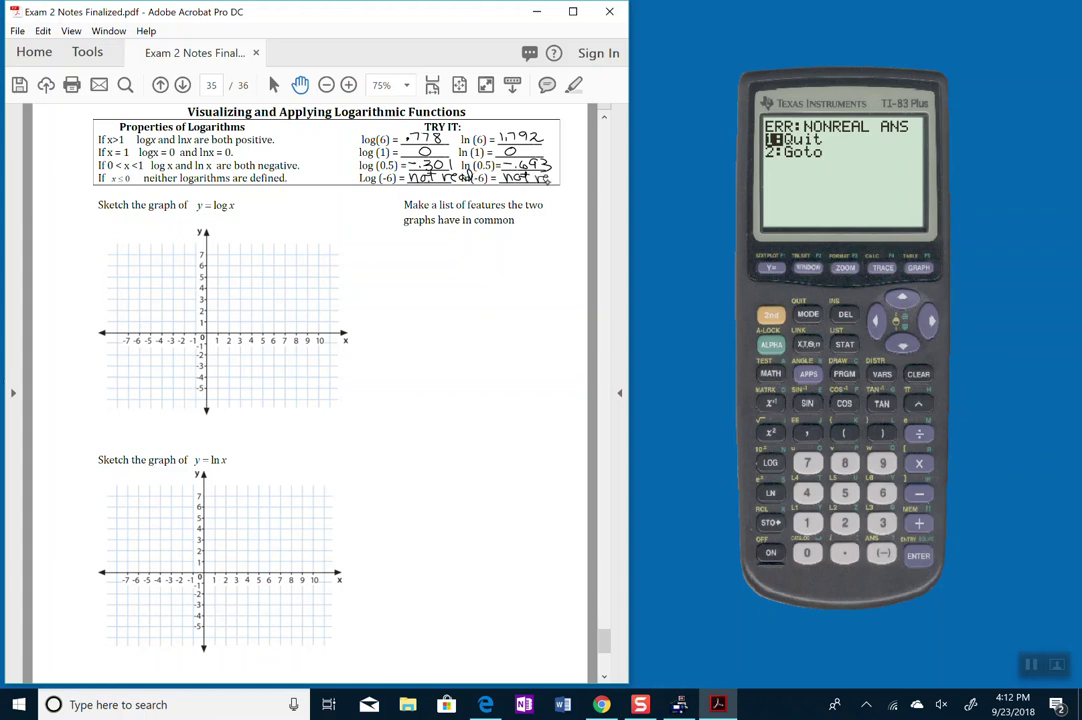
drag(549, 181, 566, 176)
click(960, 544)
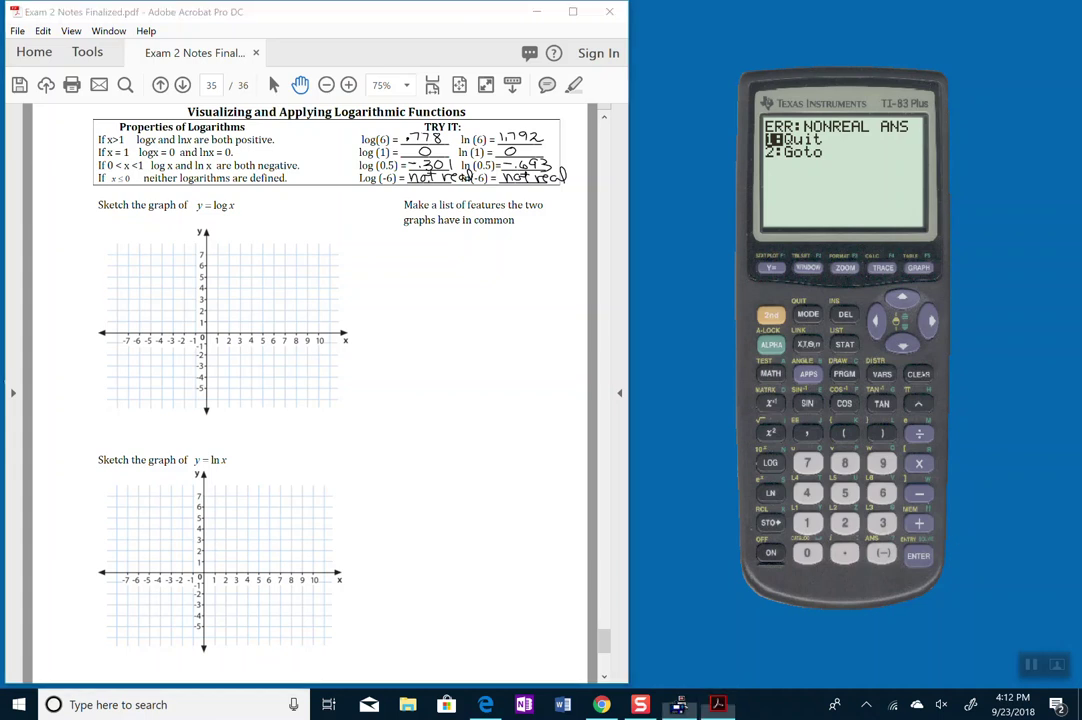
key(Return)
Clear the calculator back to a blank home screen.
click(930, 373)
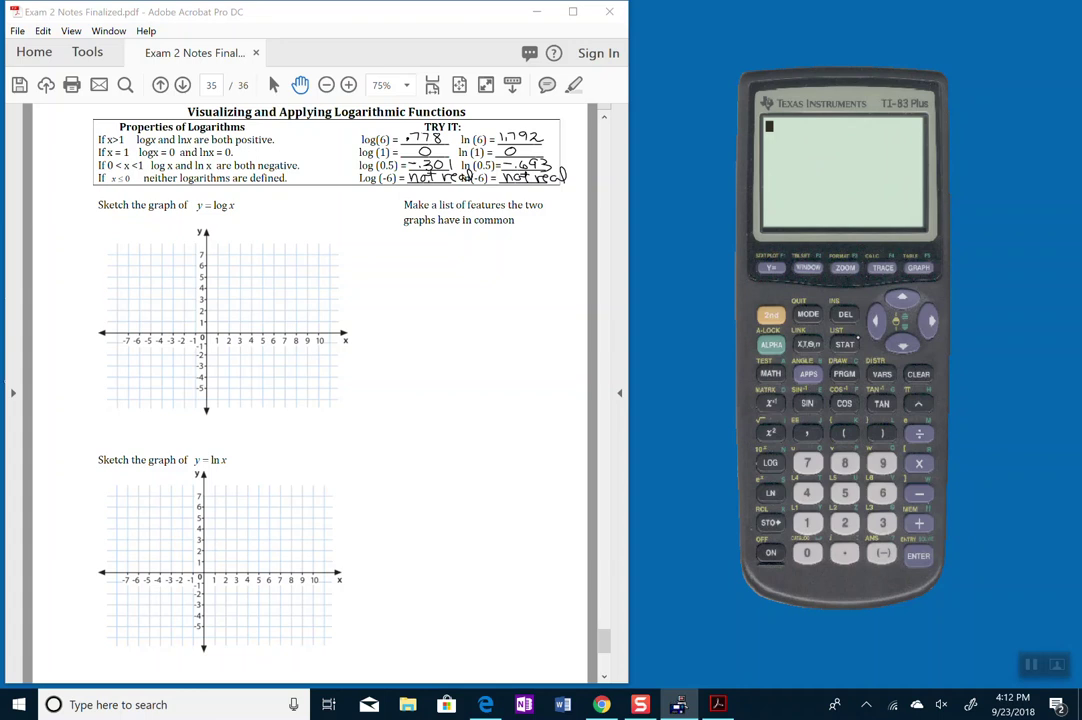
click(845, 343)
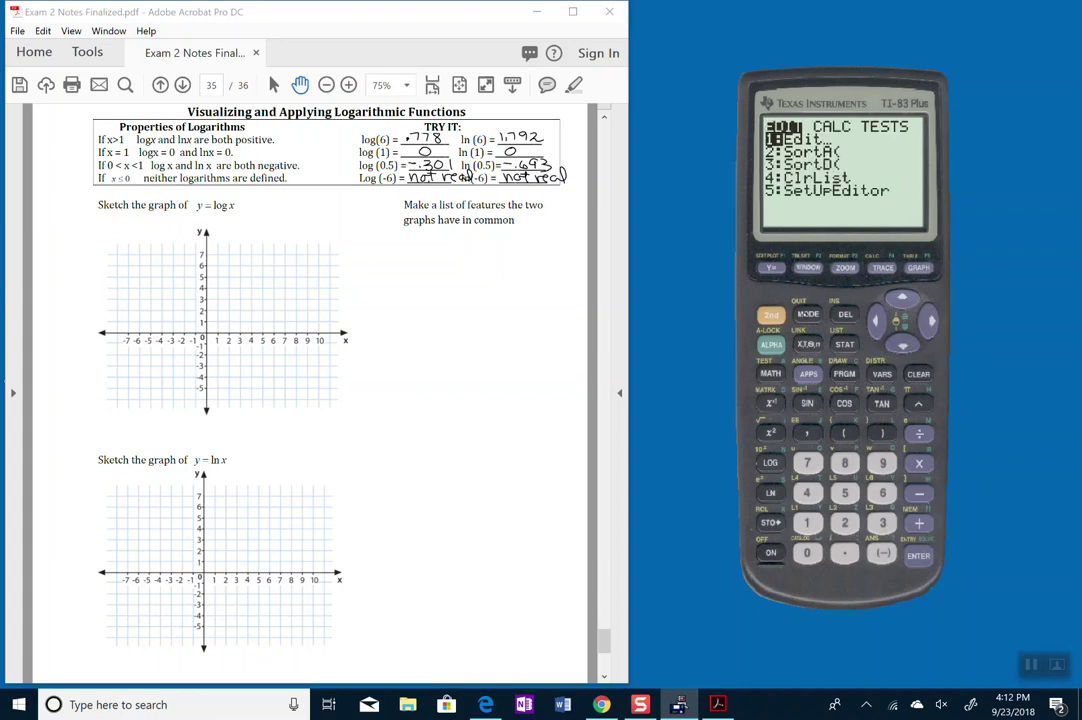
click(770, 314)
click(808, 314)
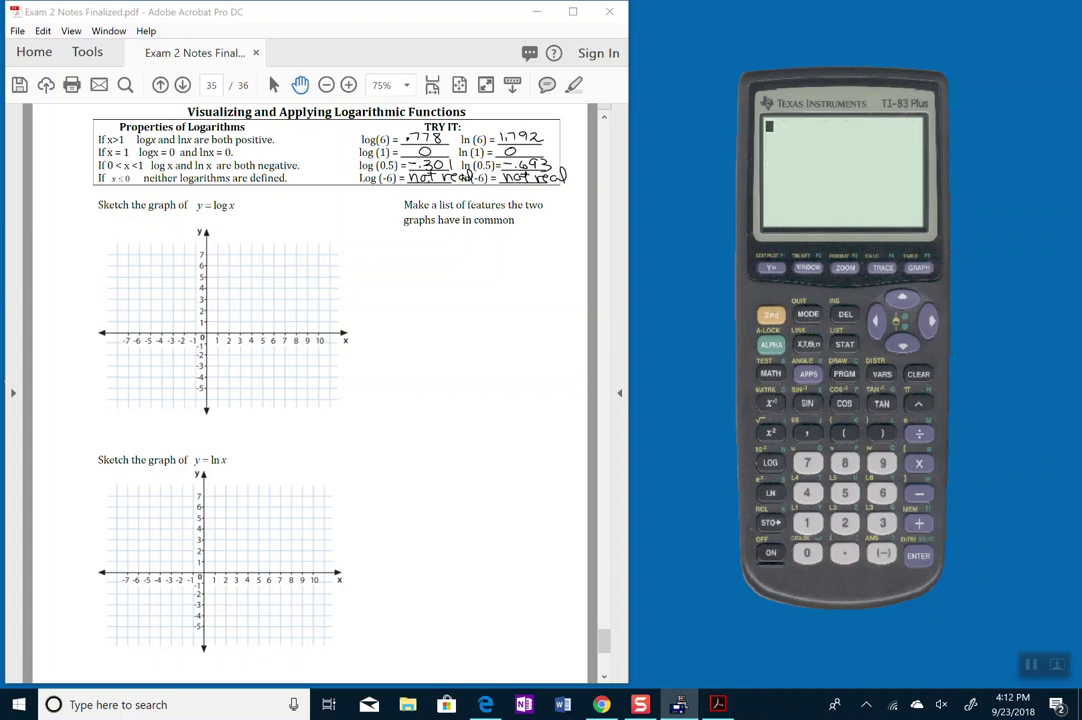
Define Y1 = log(X) and graph it on the ZStandard window.
click(770, 268)
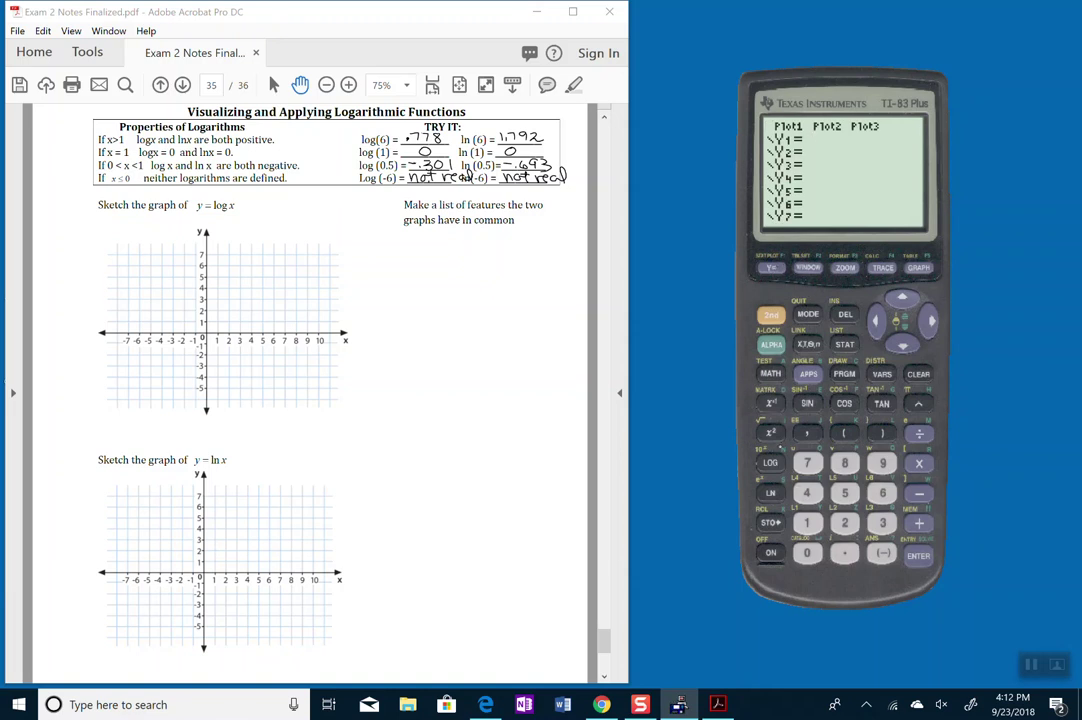
click(770, 463)
click(808, 344)
click(882, 433)
click(845, 268)
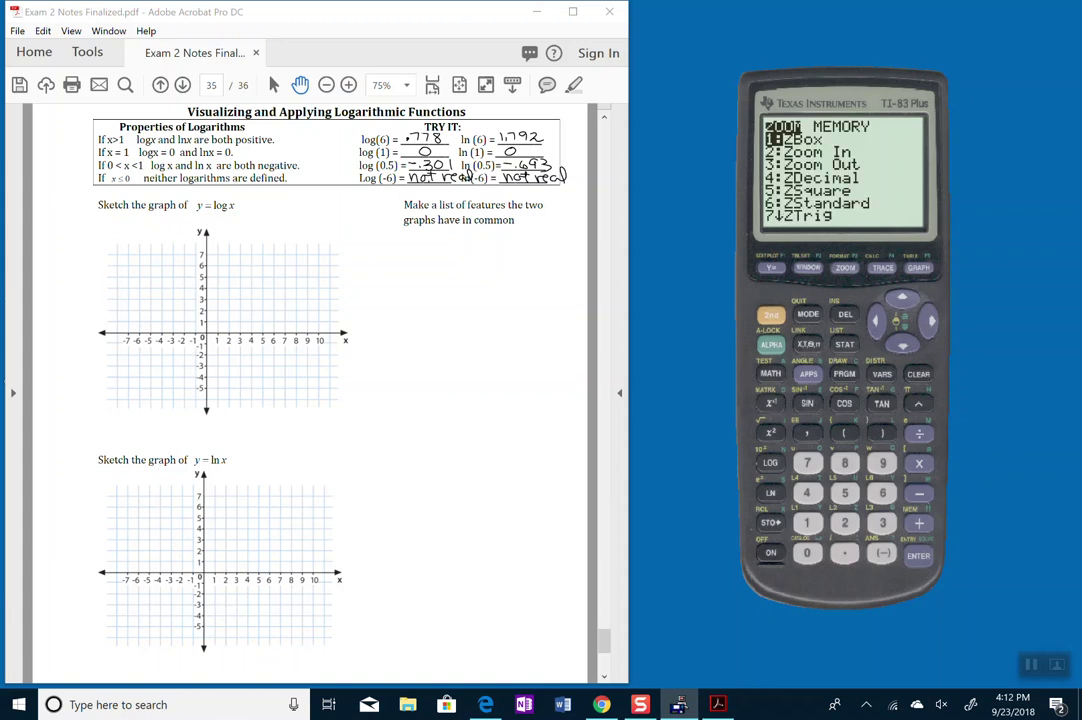
click(883, 492)
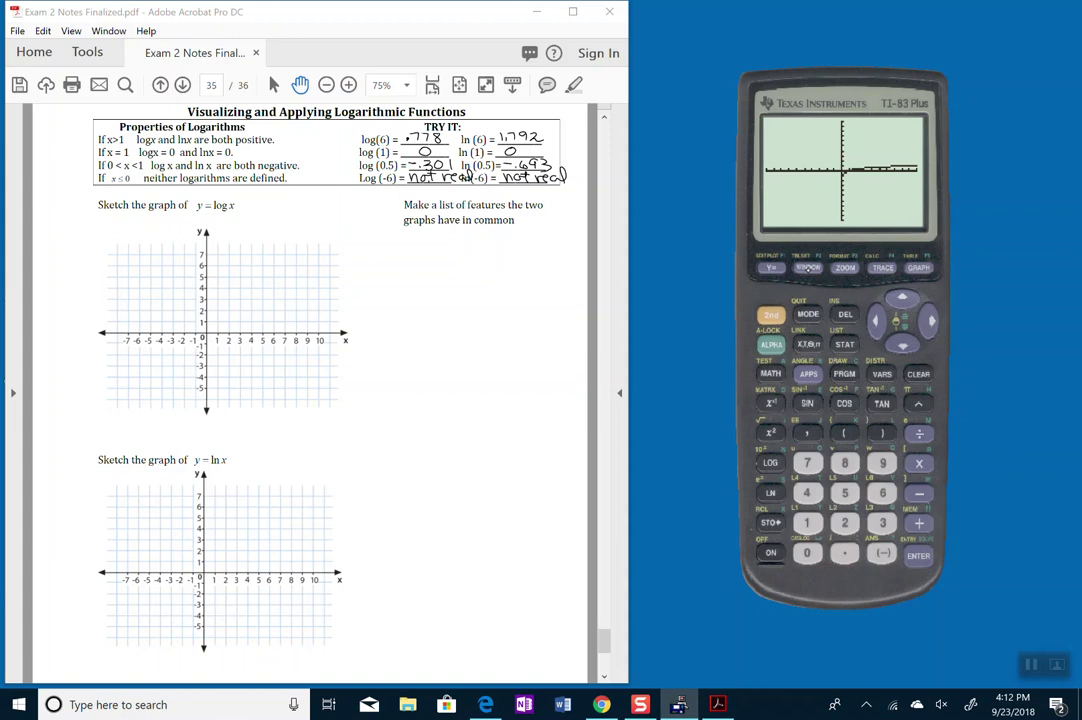
click(770, 314)
Set the table to TblStart 0, ΔTbl 1, and Indpnt to Ask.
click(808, 268)
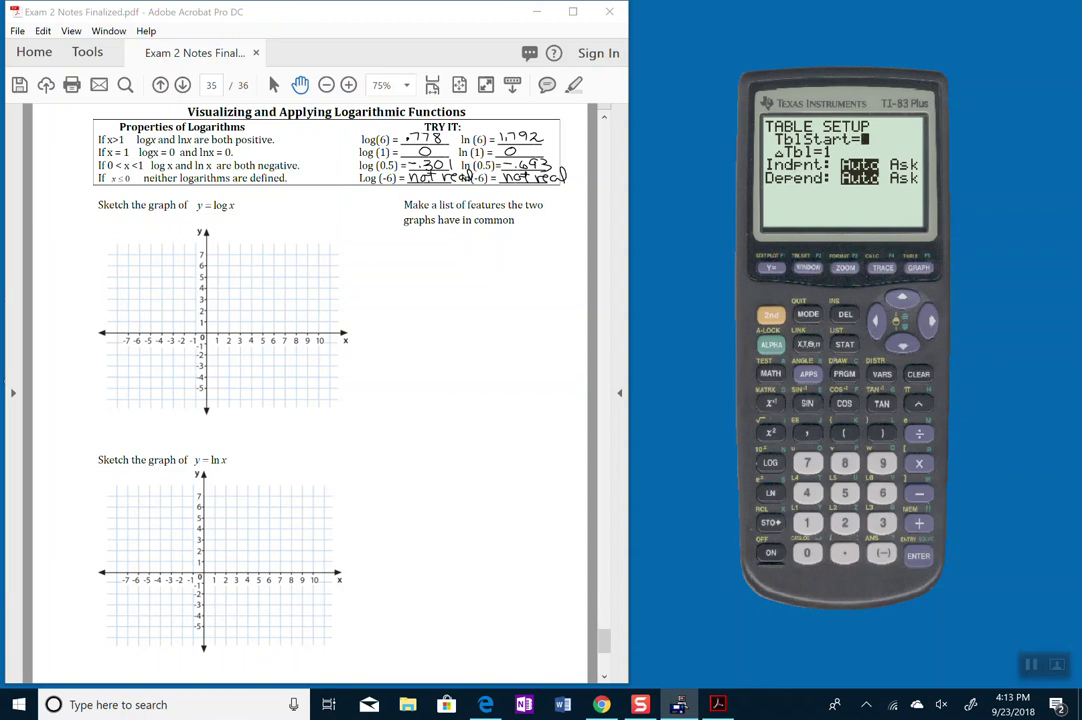
click(903, 345)
click(903, 345)
key(Right)
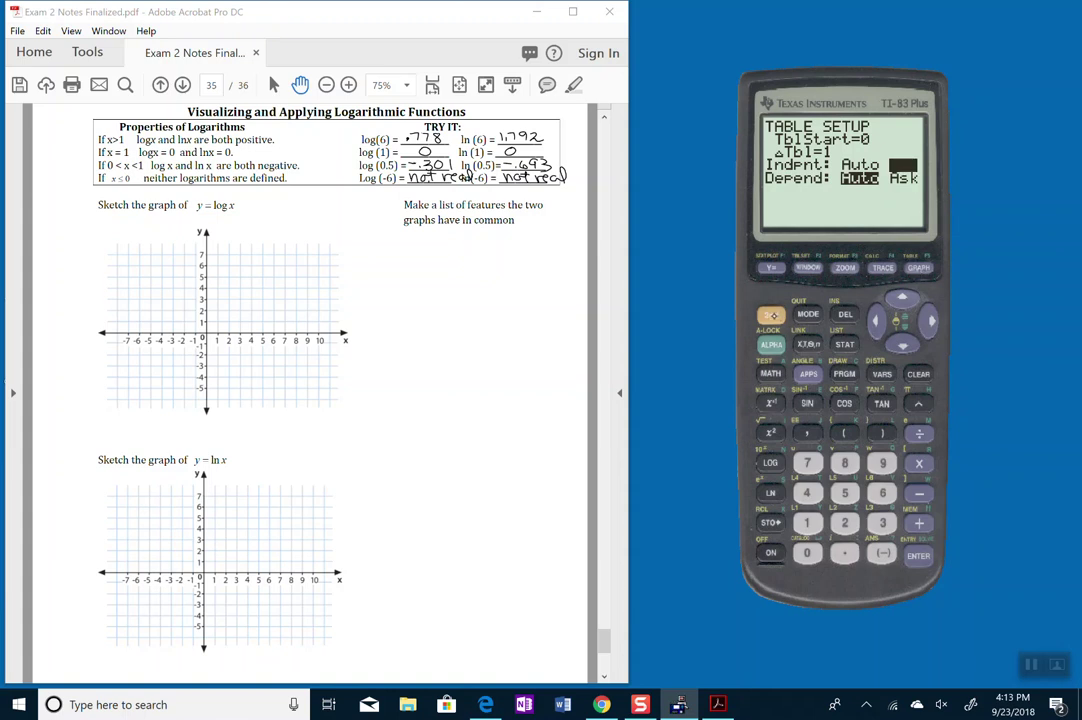
click(770, 314)
Open the table and evaluate log x at x = -3, .5 and .7.
click(920, 268)
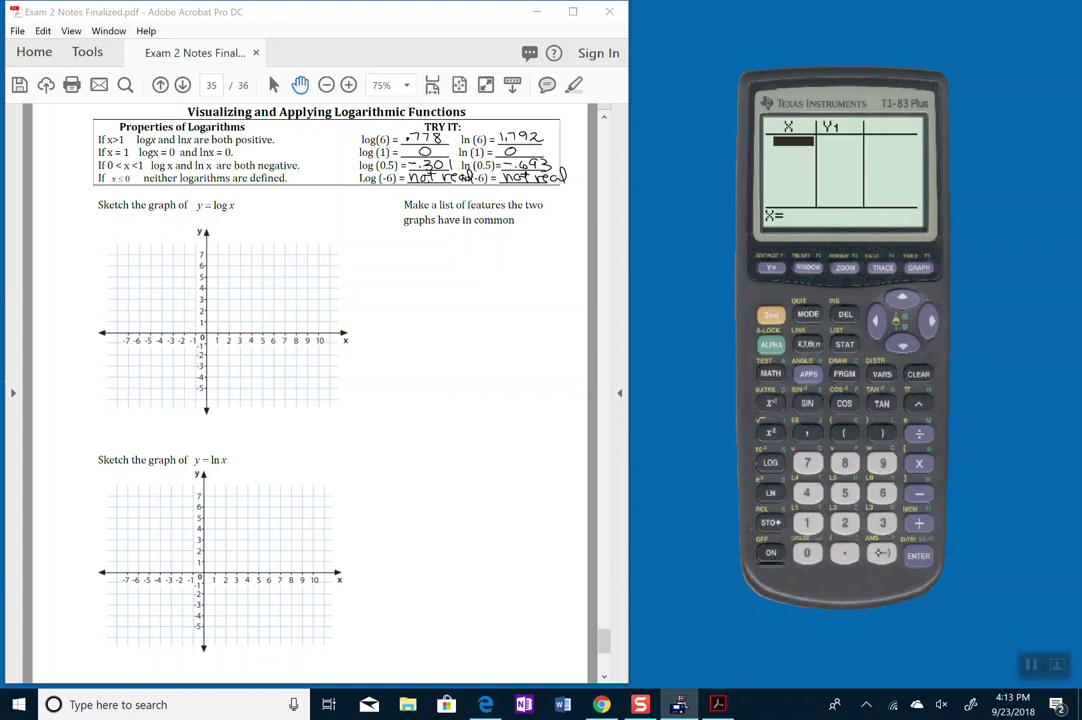
click(882, 553)
click(882, 522)
key(Return)
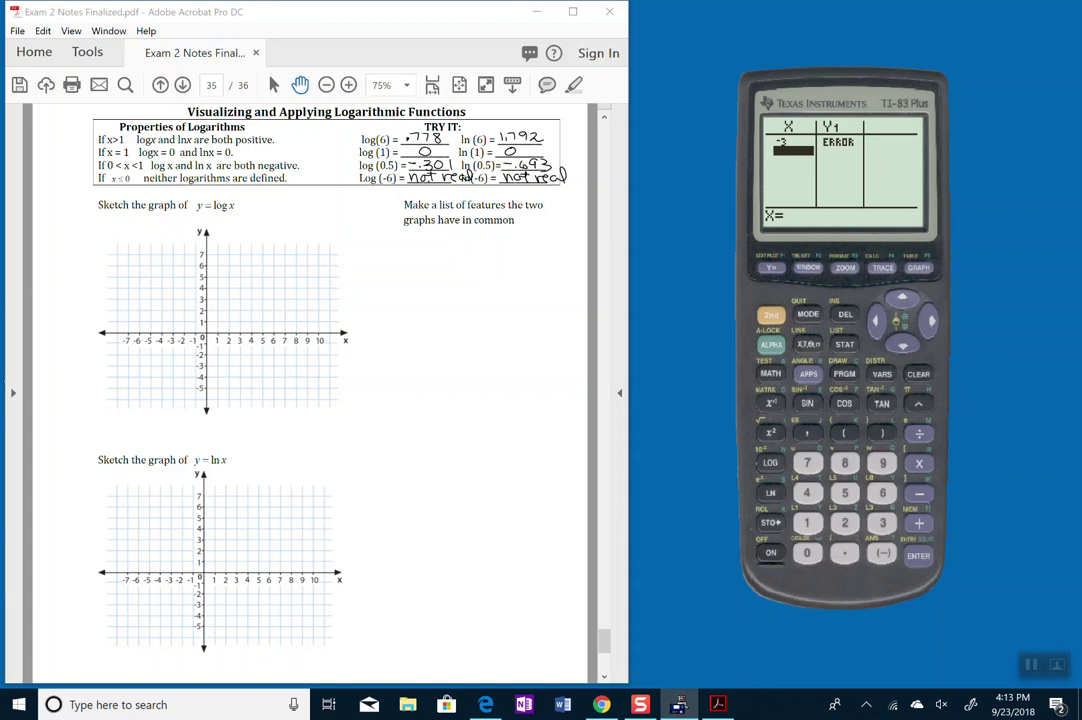
text(.5)
key(Return)
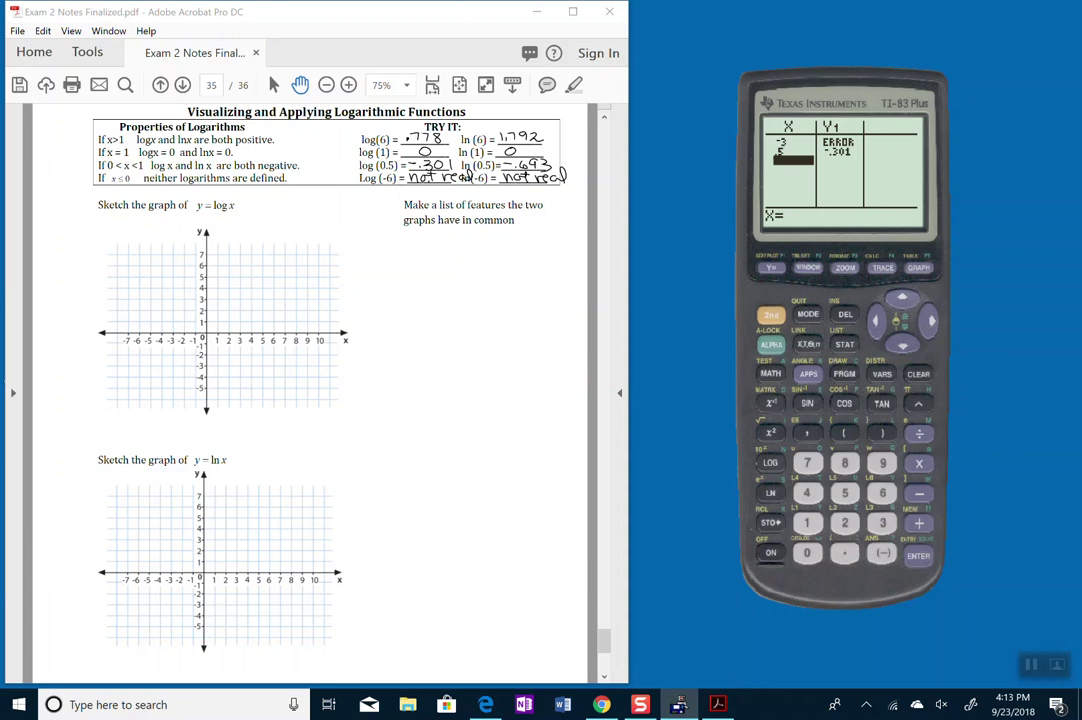
click(844, 553)
click(807, 463)
click(918, 555)
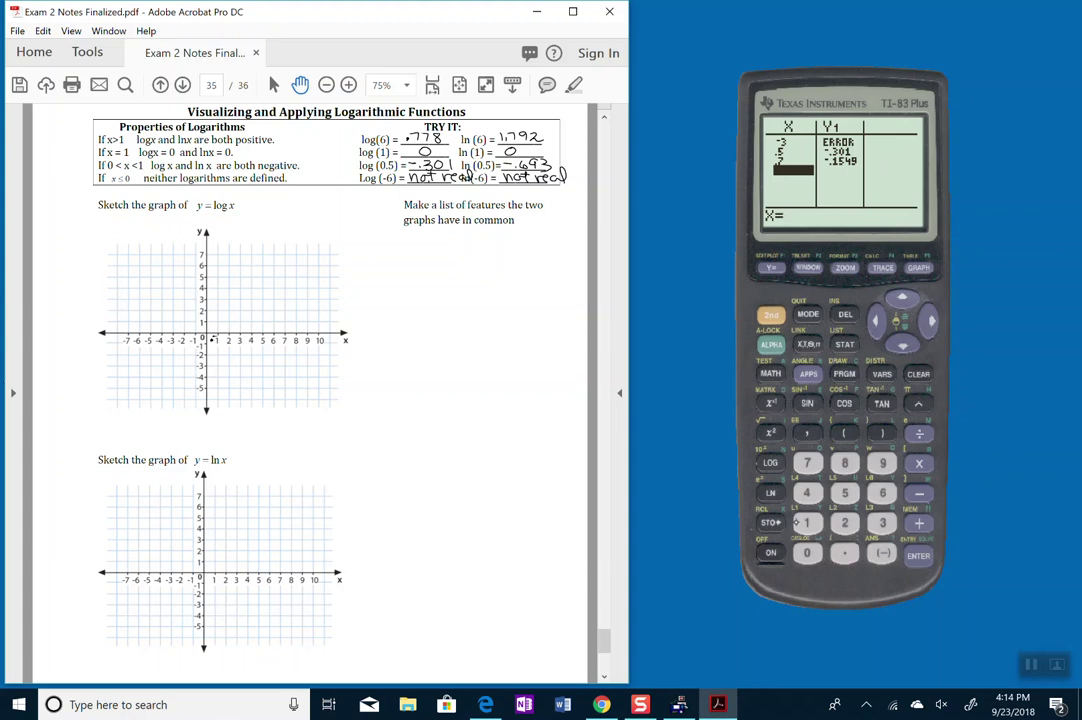
Evaluate log x at x = 1, 2, 8 and 10, marking points on the notes.
click(807, 522)
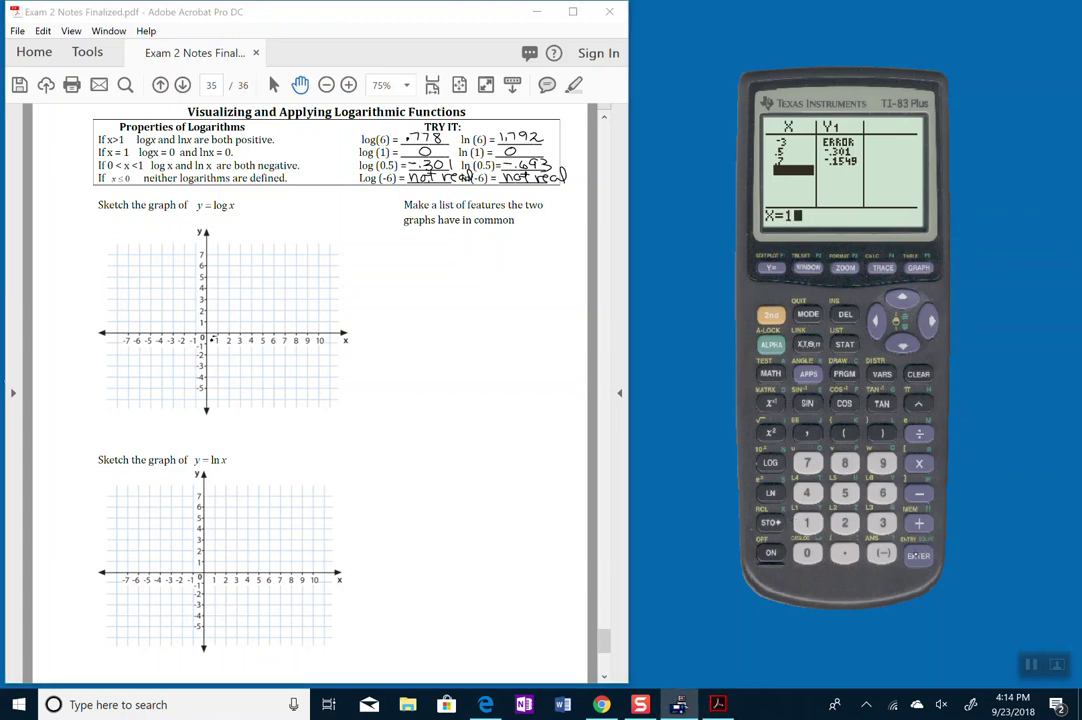
click(918, 555)
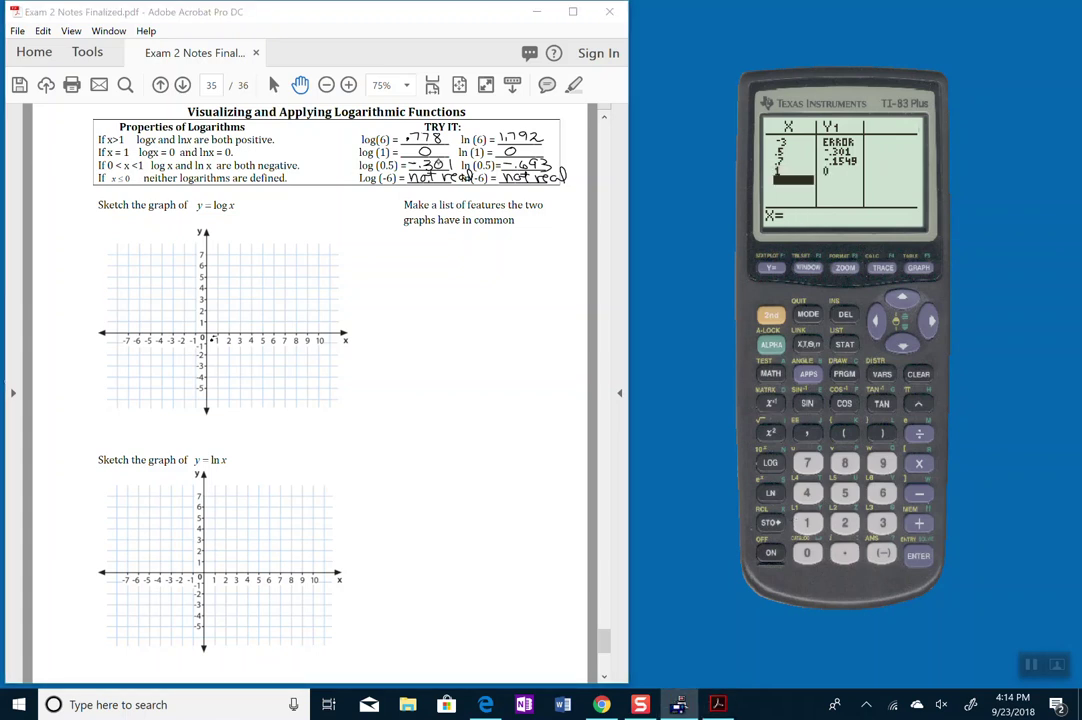
click(214, 334)
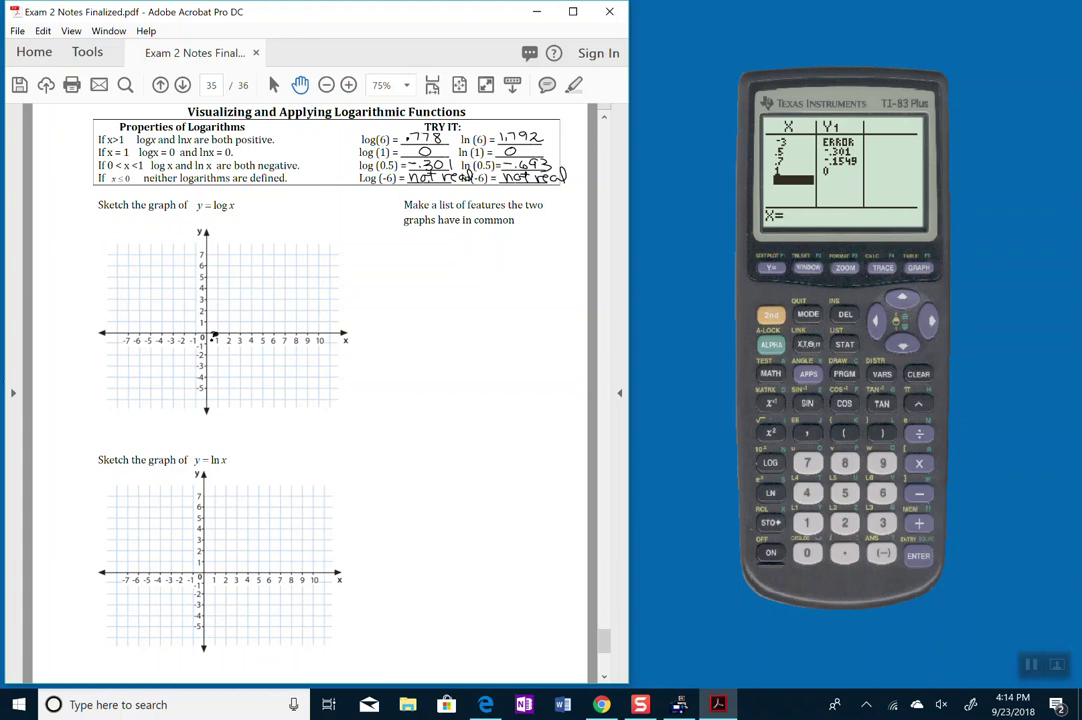
click(846, 520)
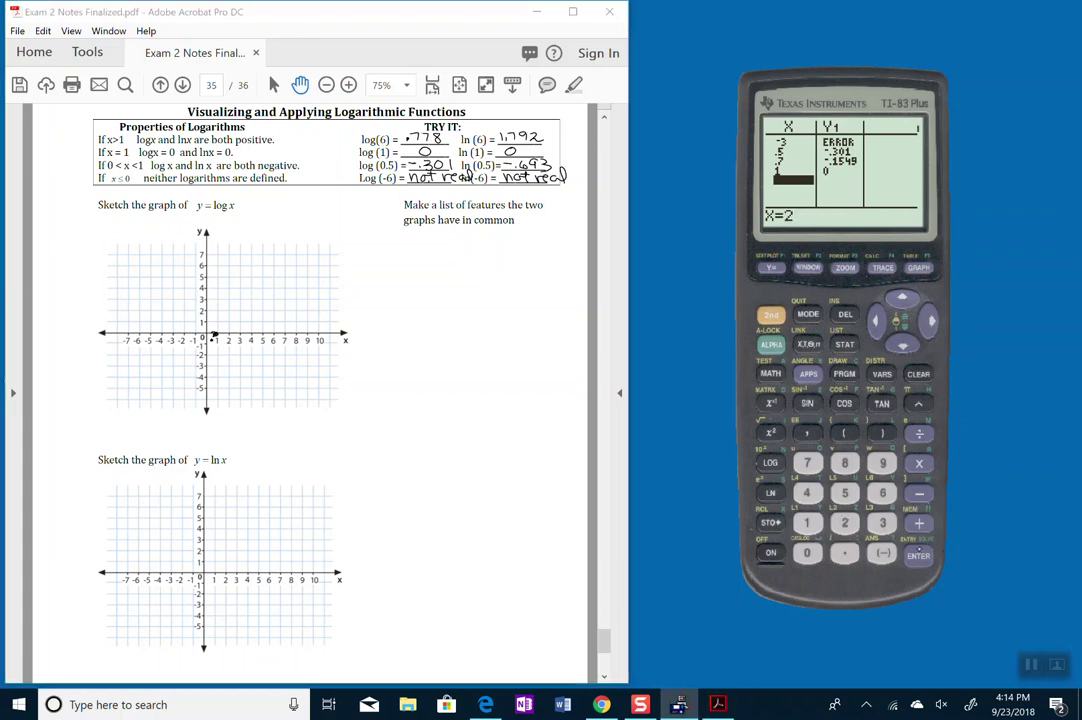
click(918, 555)
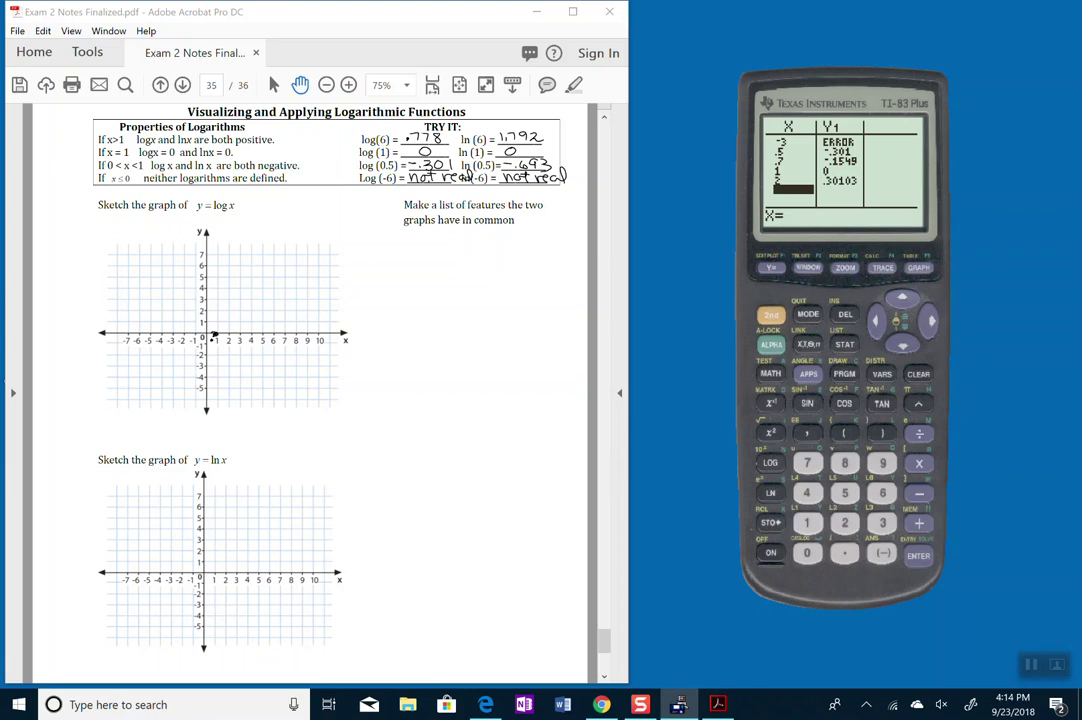
text(8)
key(Return)
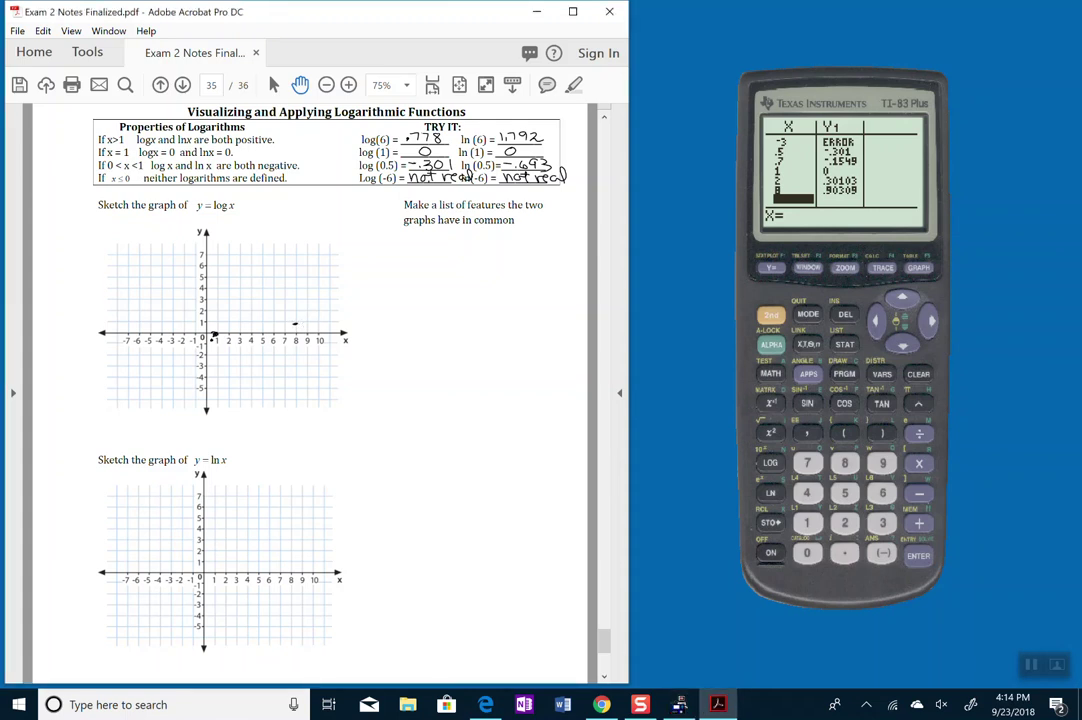
click(807, 521)
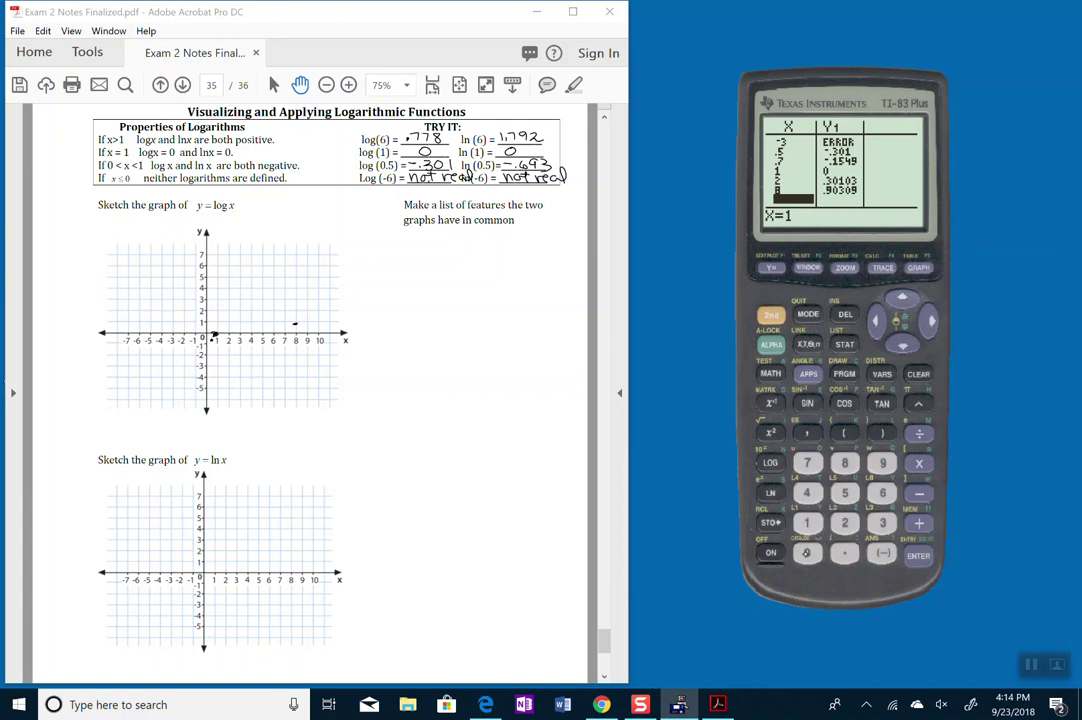
click(806, 551)
key(Return)
Sketch the log curve from near (10, 1) down beside the y-axis, with arrowheads.
click(317, 320)
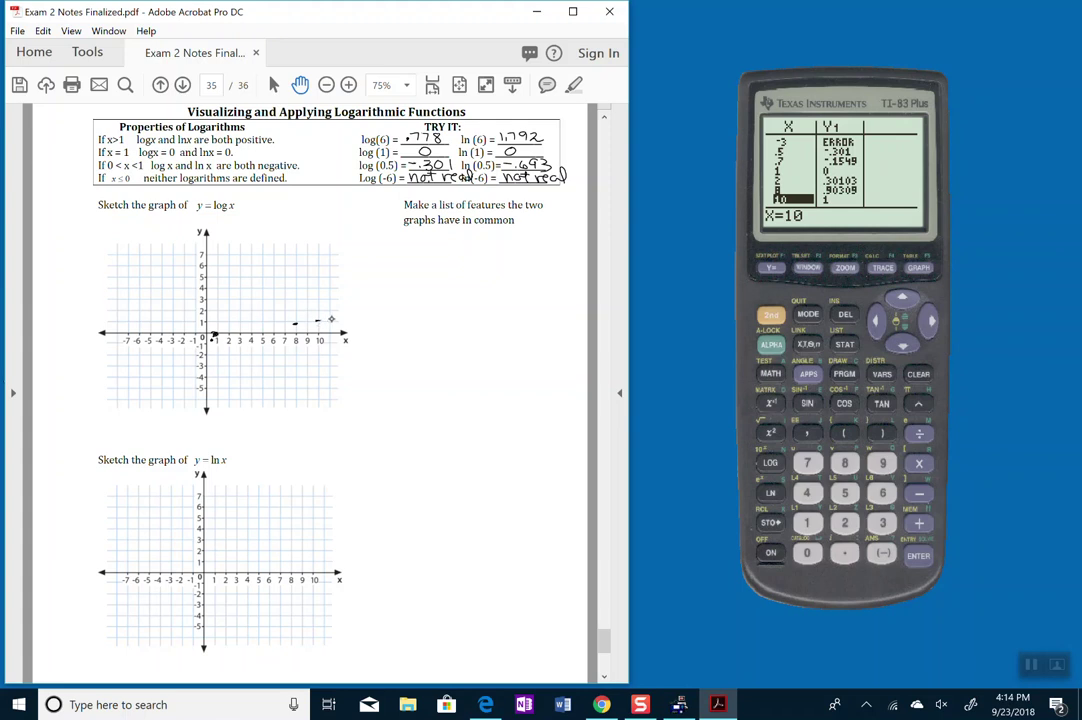
drag(329, 319, 211, 337)
drag(210, 345, 212, 377)
drag(318, 316, 321, 327)
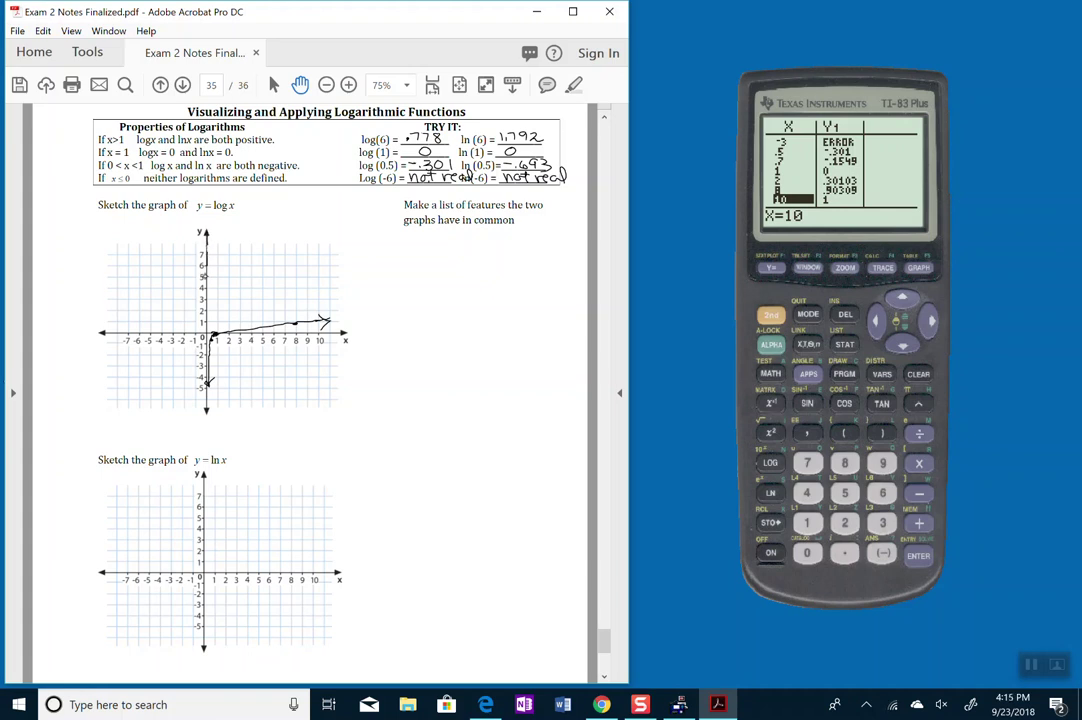
Trace the vertical asymptote along the y-axis below -5, capped with arrowheads.
drag(207, 297, 208, 318)
drag(204, 390, 213, 434)
drag(199, 235, 212, 234)
Replace log with ln in Y1, graph y = ln x, and bring up its table.
click(770, 268)
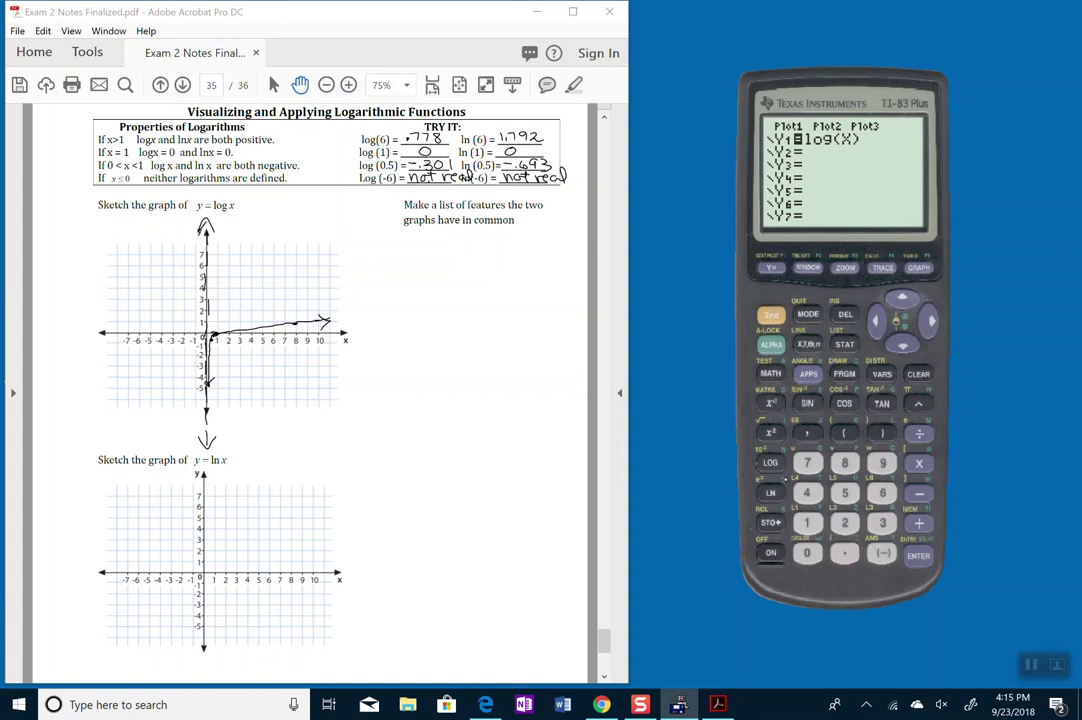
click(770, 493)
key(F5)
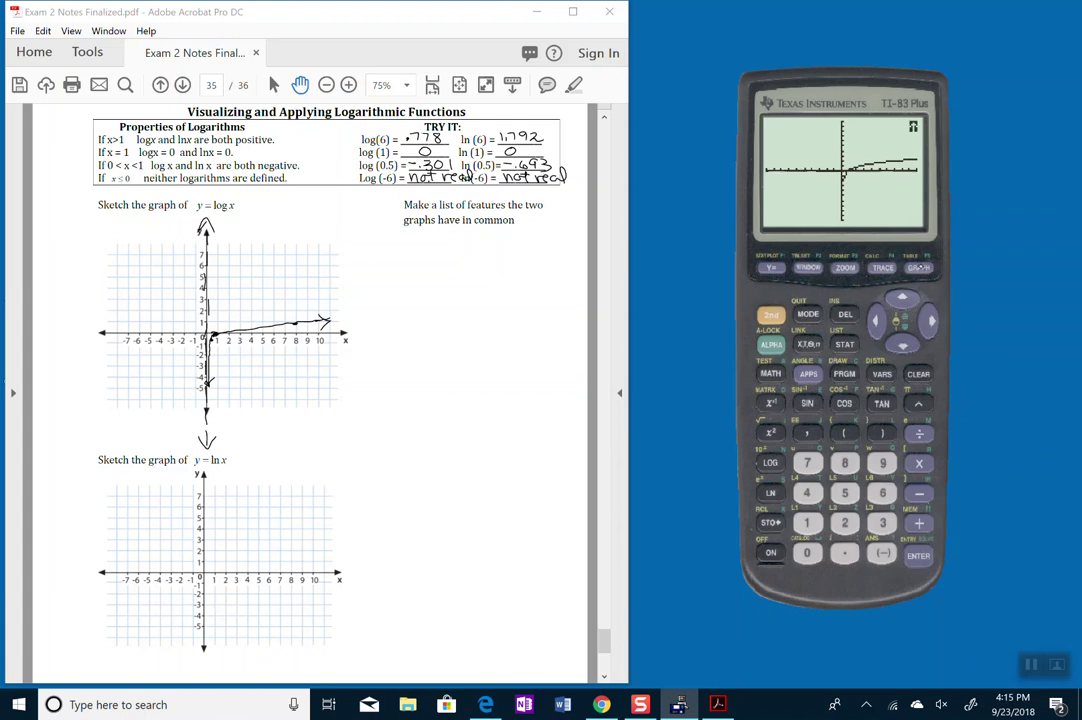
click(771, 314)
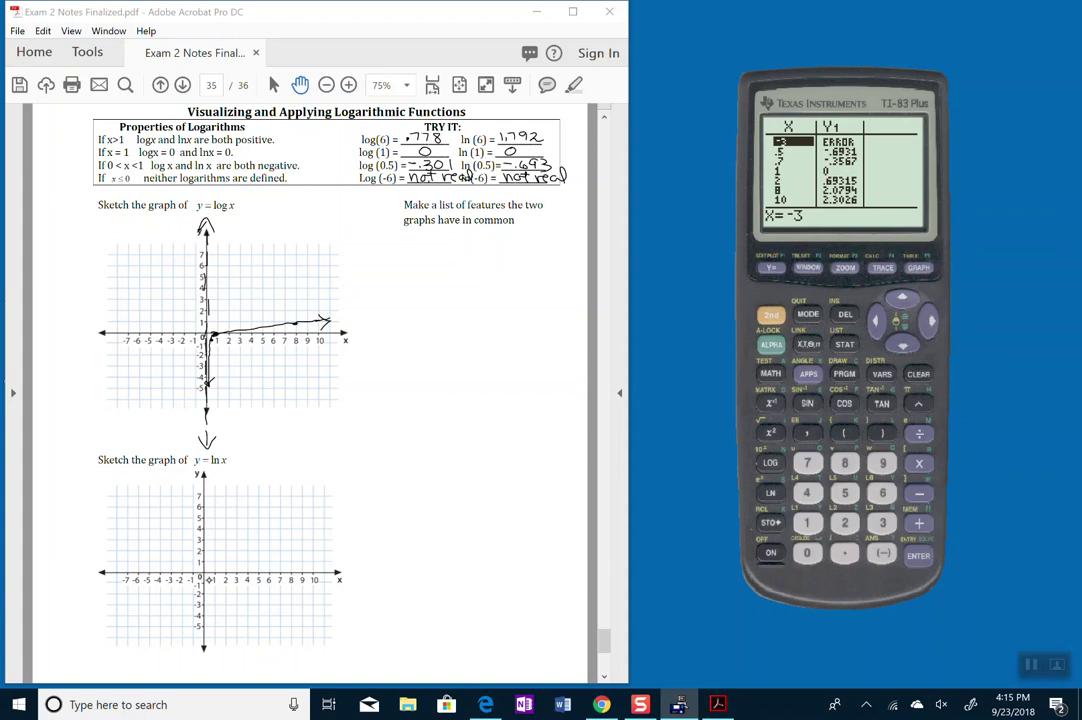
Sketch the y = ln x curve with an arrowhead and its y-axis asymptote.
click(210, 580)
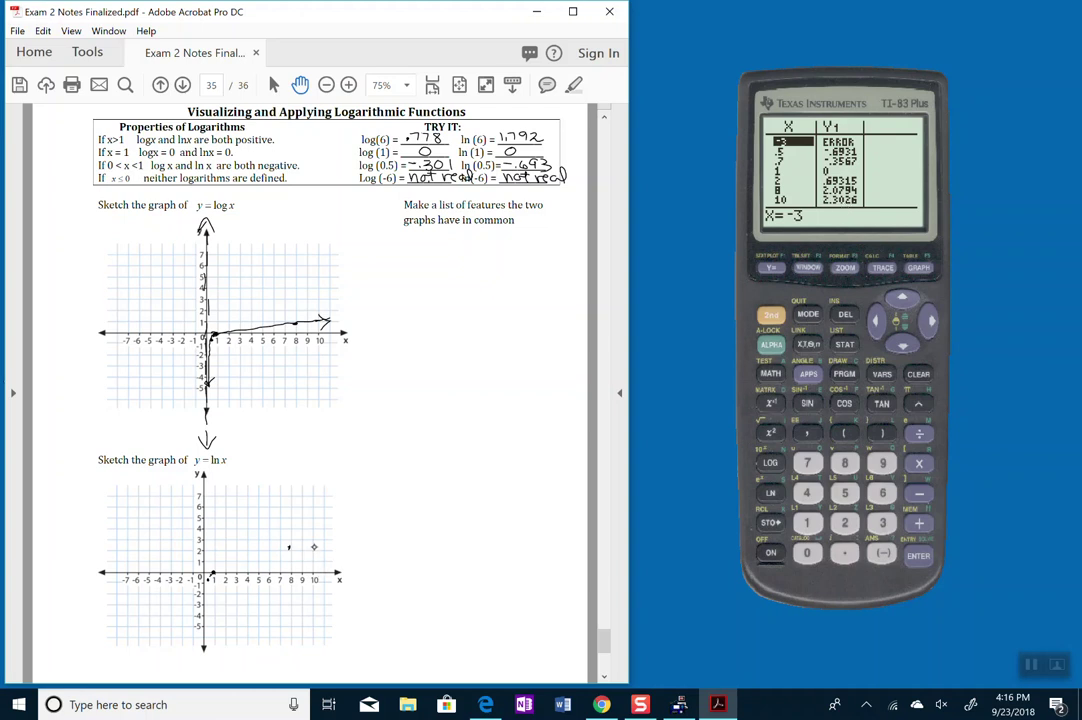
click(312, 547)
drag(313, 546, 212, 574)
mouse_move(209, 579)
mouse_down()
mouse_move(206, 637)
mouse_move(211, 627)
mouse_up()
mouse_move(316, 542)
mouse_down()
mouse_move(335, 536)
mouse_move(326, 547)
mouse_up()
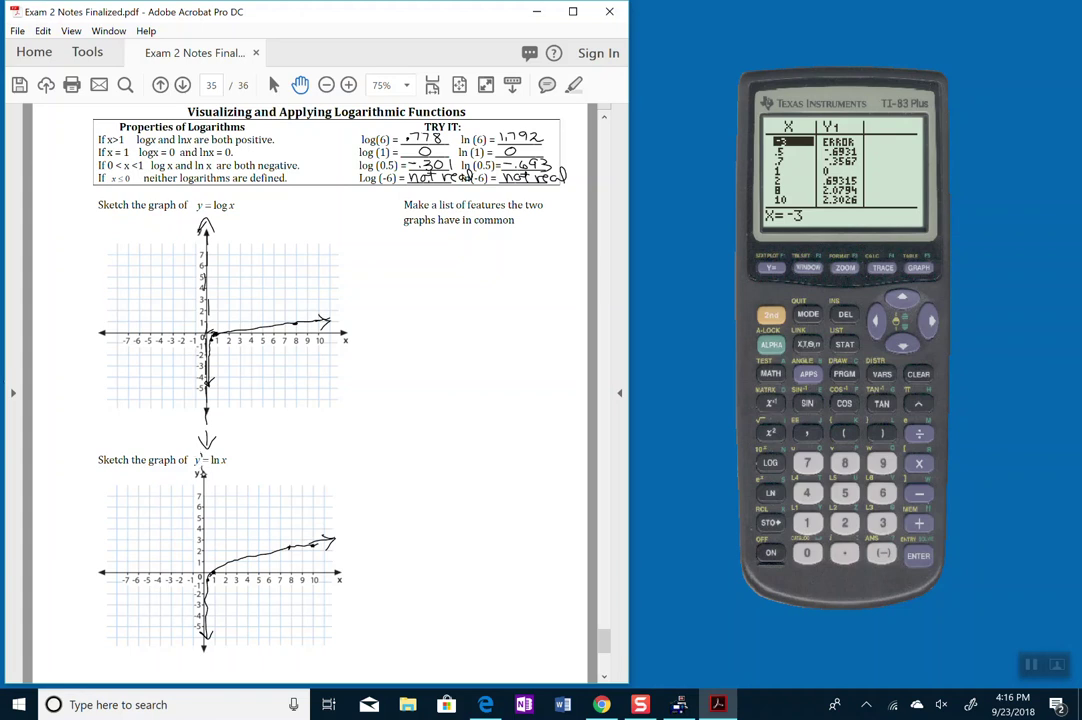
drag(202, 495, 205, 676)
drag(205, 676, 213, 664)
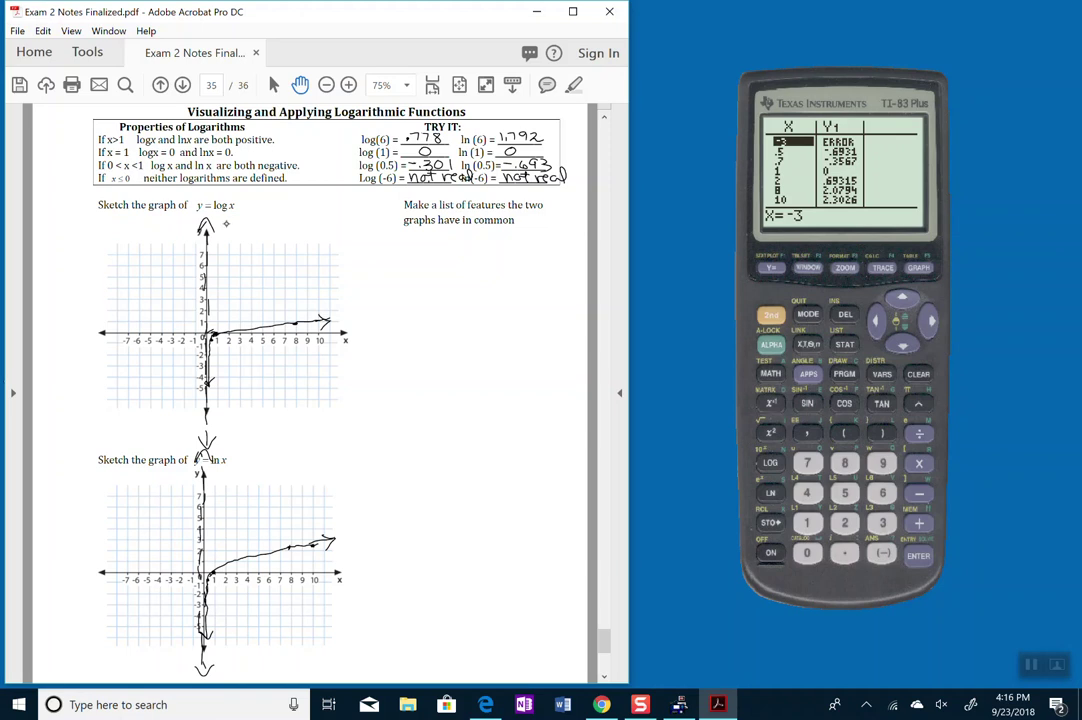
Handwrite 'X = 0 VA.' beside the y = log x label.
mouse_move(222, 216)
mouse_down()
mouse_move(233, 228)
mouse_move(222, 228)
mouse_move(257, 217)
mouse_up()
mouse_move(285, 215)
mouse_down()
mouse_move(291, 228)
mouse_move(298, 214)
mouse_move(312, 228)
mouse_up()
drag(300, 222, 311, 221)
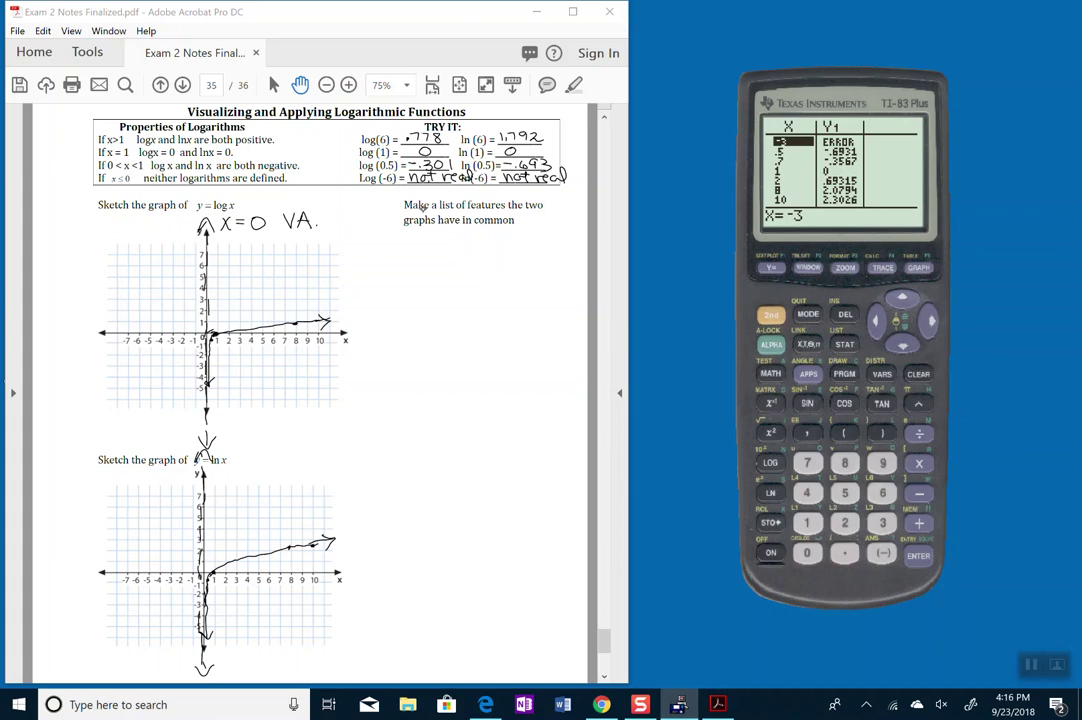
Handwrite 'Same Vert. Asymptote x = 0' as the first feature under the features prompt.
click(410, 257)
mouse_move(395, 262)
mouse_down()
mouse_move(384, 276)
mouse_move(492, 275)
mouse_move(513, 262)
mouse_move(520, 276)
mouse_up()
click(501, 274)
mouse_move(508, 270)
mouse_down()
mouse_move(527, 268)
mouse_move(545, 287)
mouse_move(575, 267)
mouse_move(590, 272)
mouse_up()
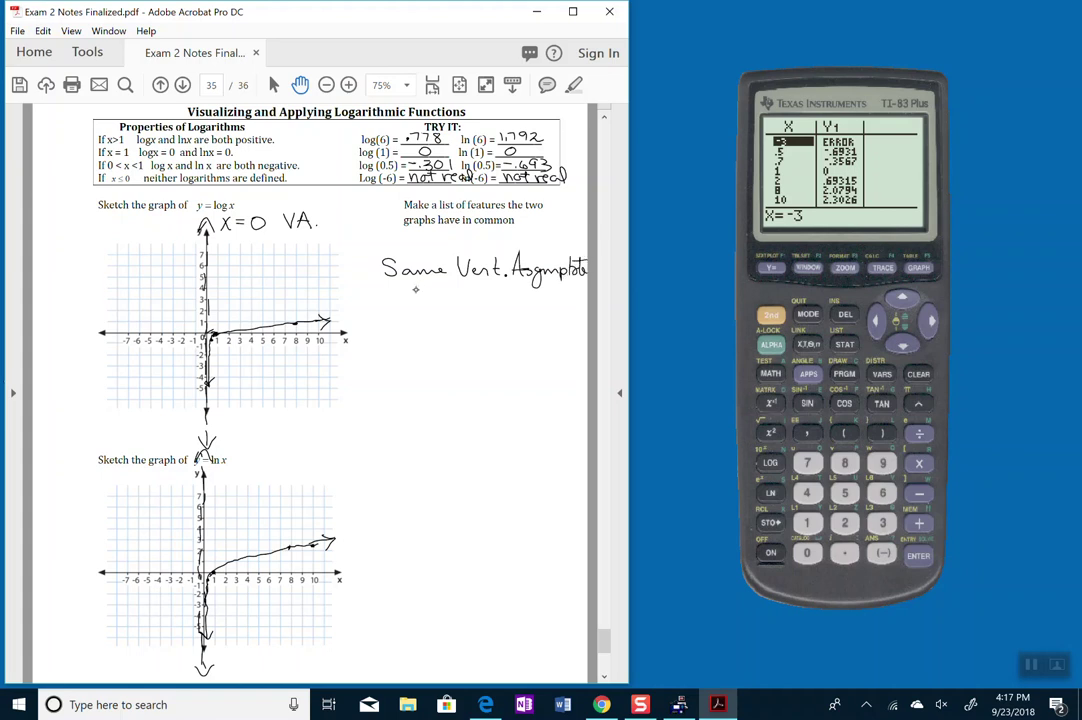
mouse_move(410, 284)
mouse_down()
mouse_move(410, 297)
mouse_move(439, 288)
mouse_up()
drag(427, 295, 450, 288)
Handwrite 'Increasing' and 'Same x-Intercept (1,0)' below the asymptote entry.
mouse_move(389, 316)
mouse_down()
mouse_move(389, 333)
mouse_move(400, 316)
mouse_move(402, 333)
mouse_move(481, 326)
mouse_move(502, 333)
mouse_move(498, 347)
mouse_up()
click(449, 315)
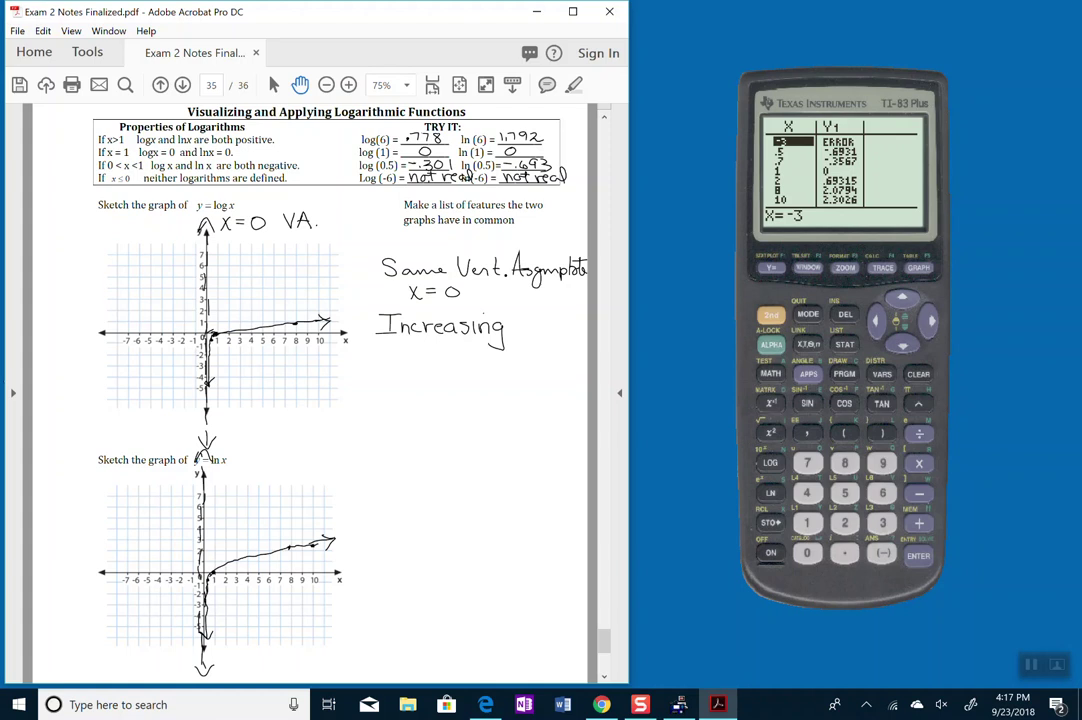
mouse_move(393, 350)
mouse_down()
mouse_move(387, 361)
mouse_move(561, 368)
mouse_up()
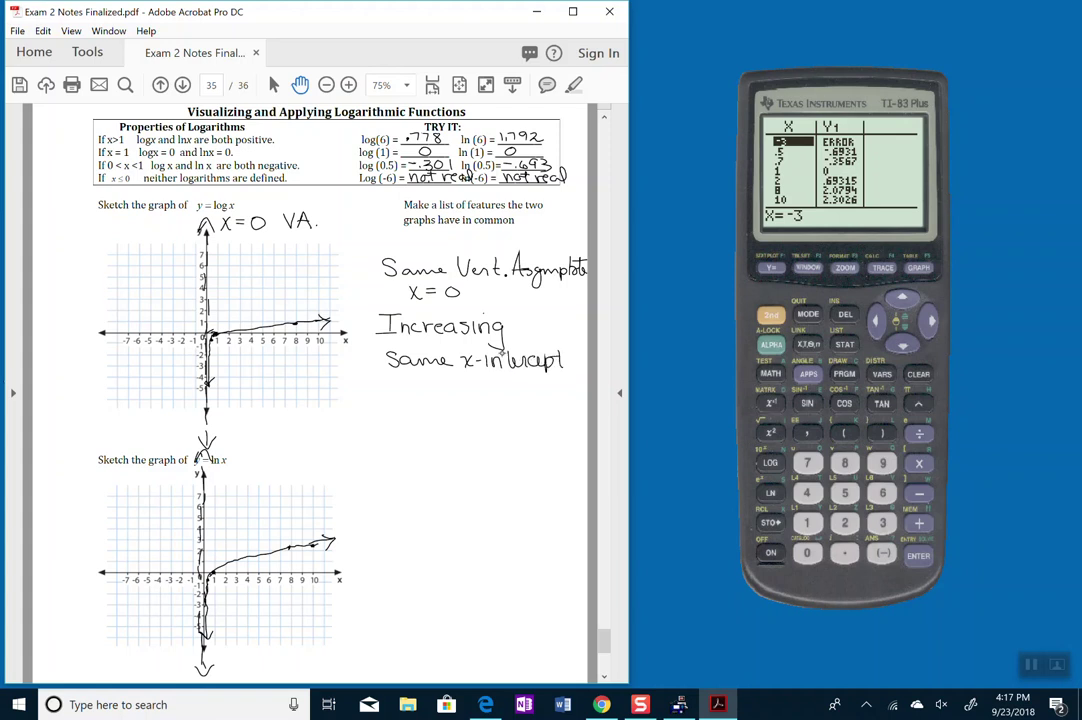
mouse_move(424, 373)
mouse_down()
mouse_move(420, 392)
mouse_move(432, 390)
mouse_up()
mouse_move(441, 387)
mouse_down()
mouse_move(451, 377)
mouse_move(464, 393)
mouse_up()
Handwrite 'No y-intercept' beneath the '(1,0)' entry as a fourth shared feature.
key(alt+Tab)
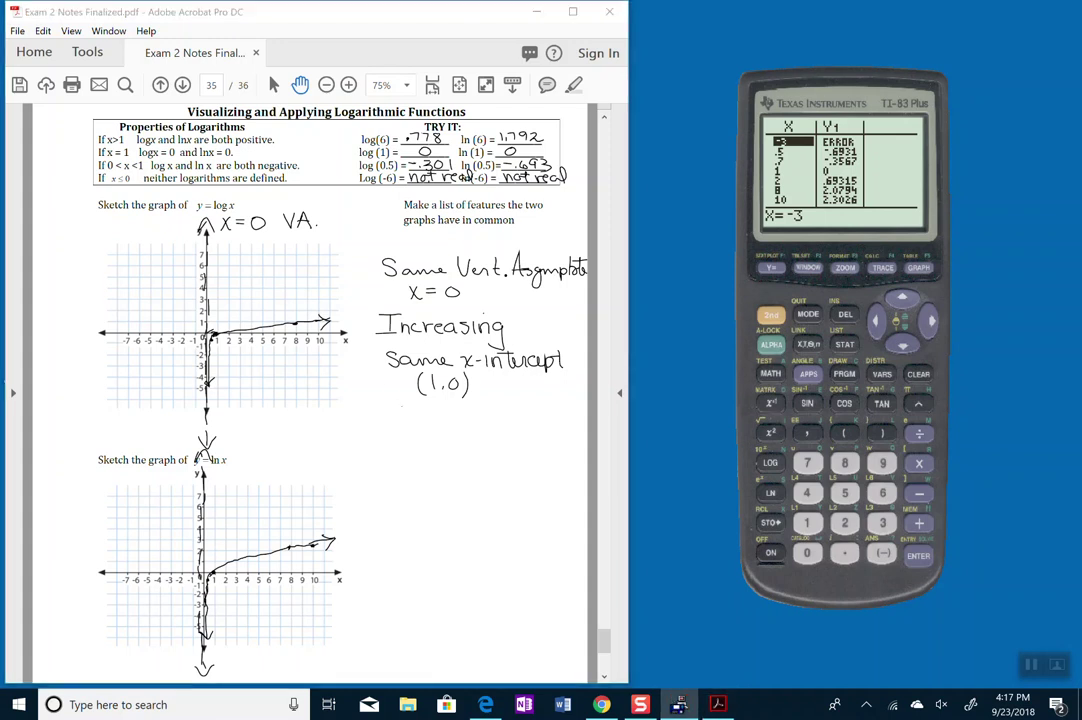
click(449, 418)
mouse_move(382, 428)
mouse_down()
mouse_move(397, 412)
mouse_move(432, 428)
mouse_move(430, 440)
mouse_move(447, 423)
mouse_up()
drag(451, 418, 472, 428)
drag(468, 420, 514, 433)
mouse_move(524, 412)
mouse_down()
mouse_move(526, 426)
mouse_move(531, 418)
mouse_up()
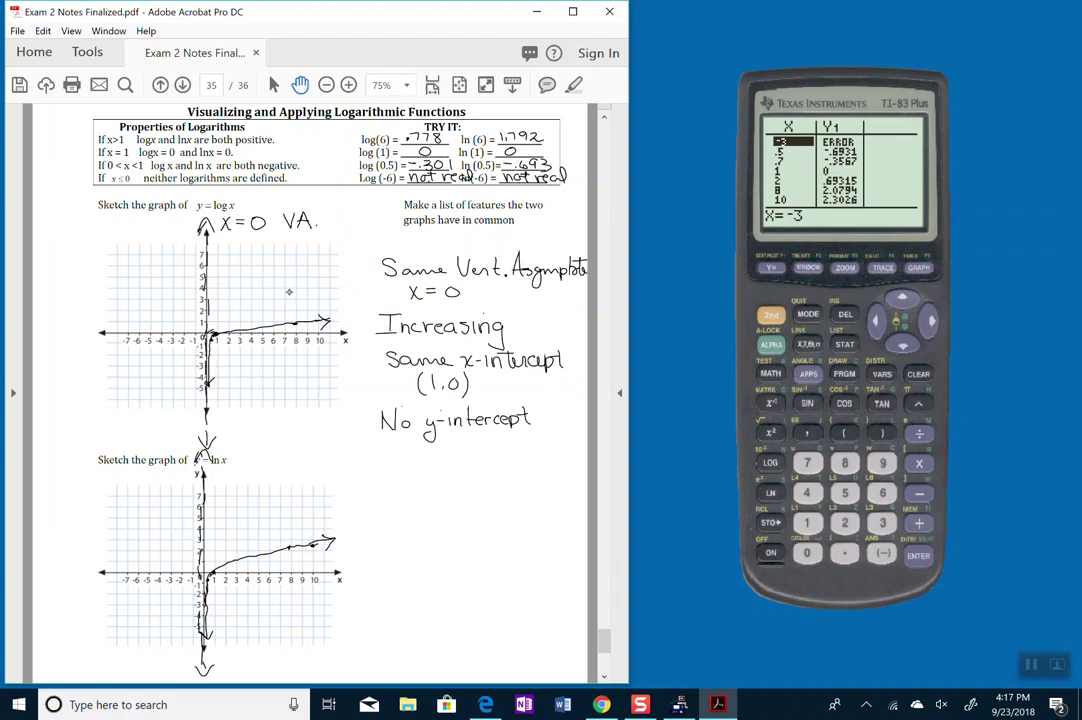